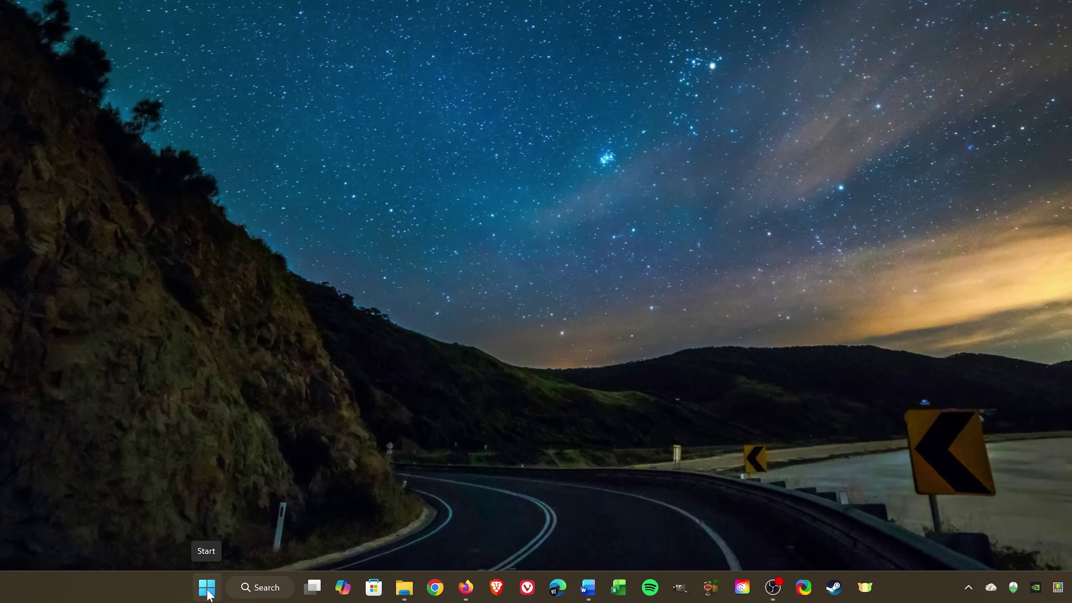
# Open the Settings app from the Start button's right-click menu
pyautogui.rightClick(207, 591)
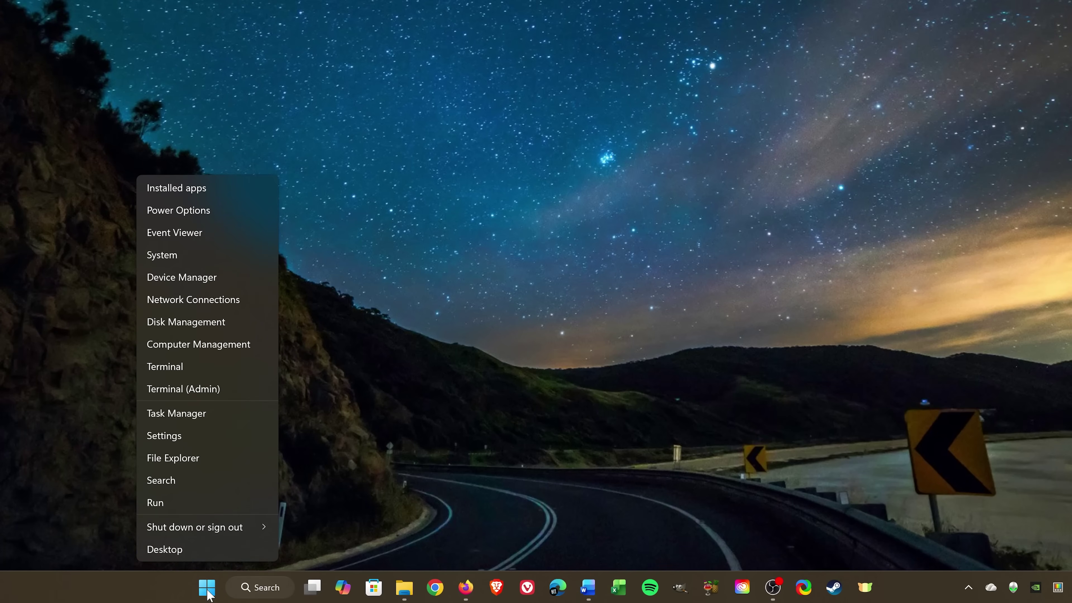
pyautogui.click(194, 435)
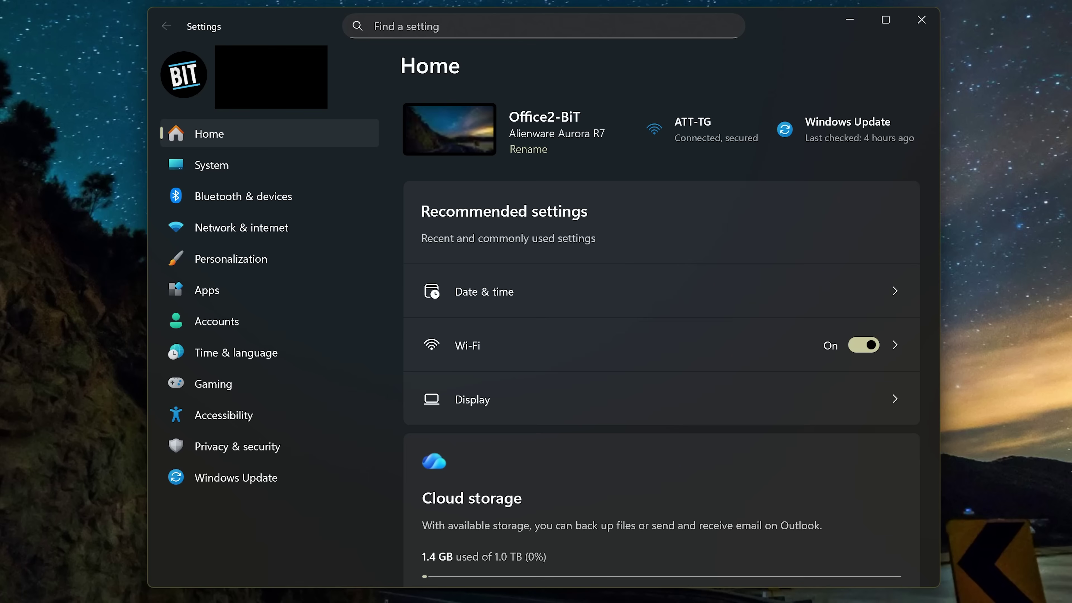
# Go to Accessibility > Mouse pointer and touch and expand the pointer style options
pyautogui.click(256, 416)
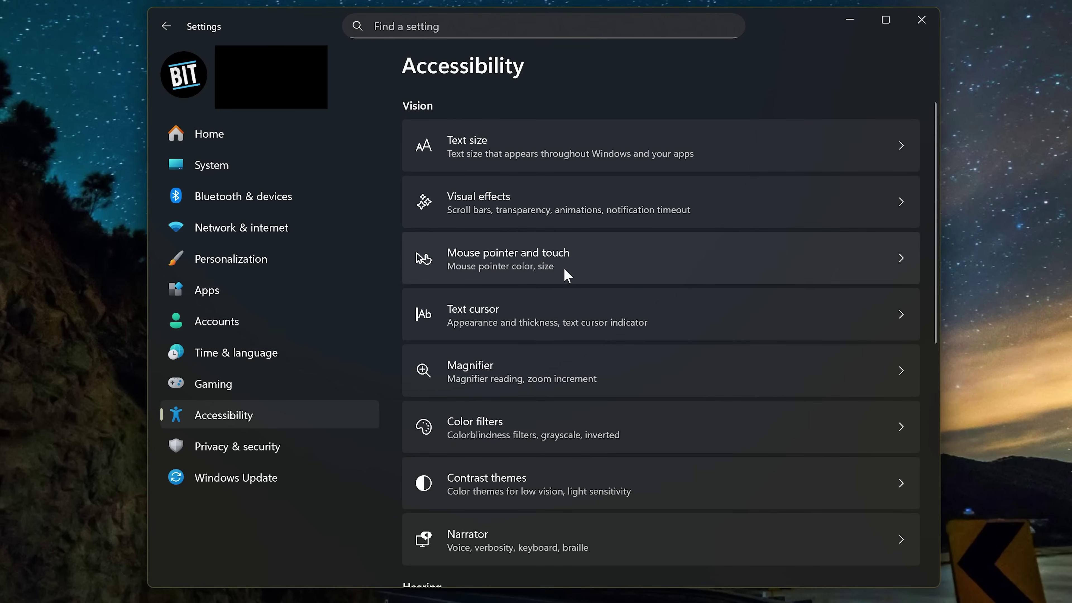
pyautogui.click(598, 259)
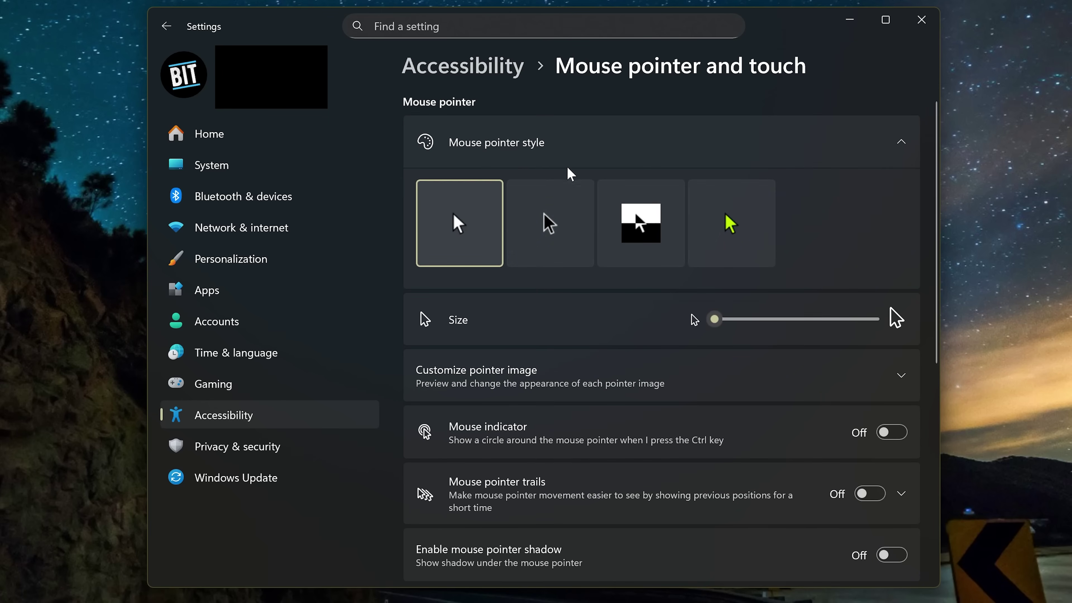
pyautogui.click(558, 148)
pyautogui.click(557, 148)
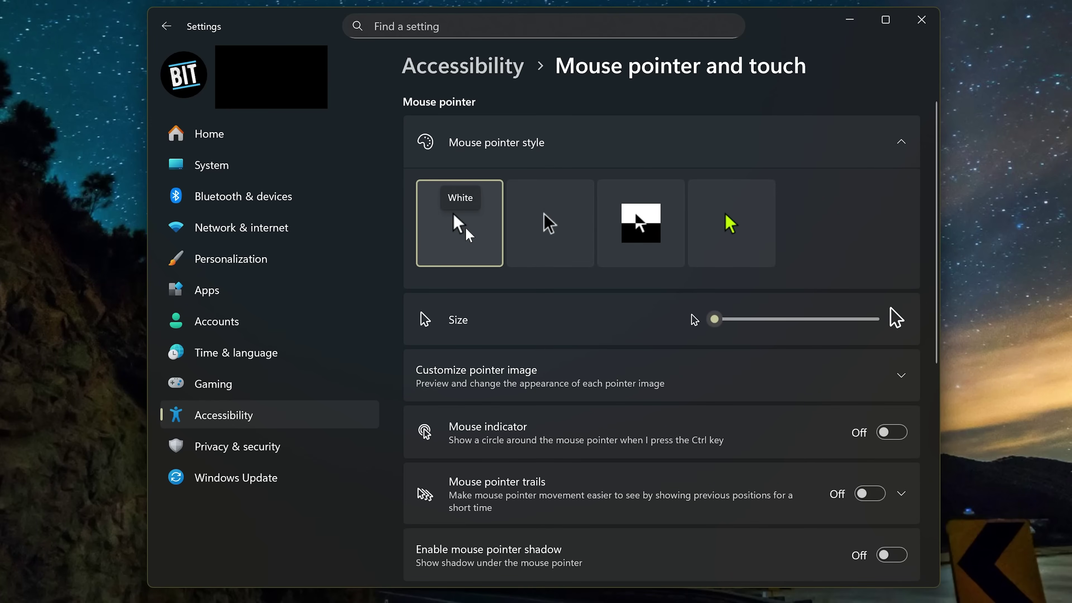
# Try the black and inverted pointer styles, then apply the Custom style in orange
pyautogui.click(551, 230)
pyautogui.click(641, 237)
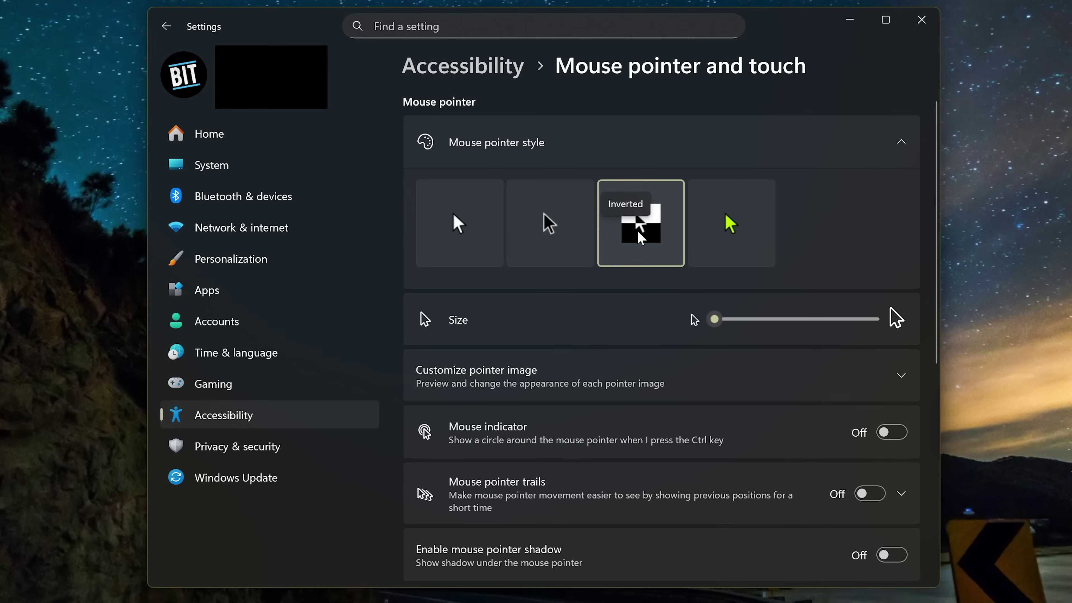
pyautogui.click(729, 226)
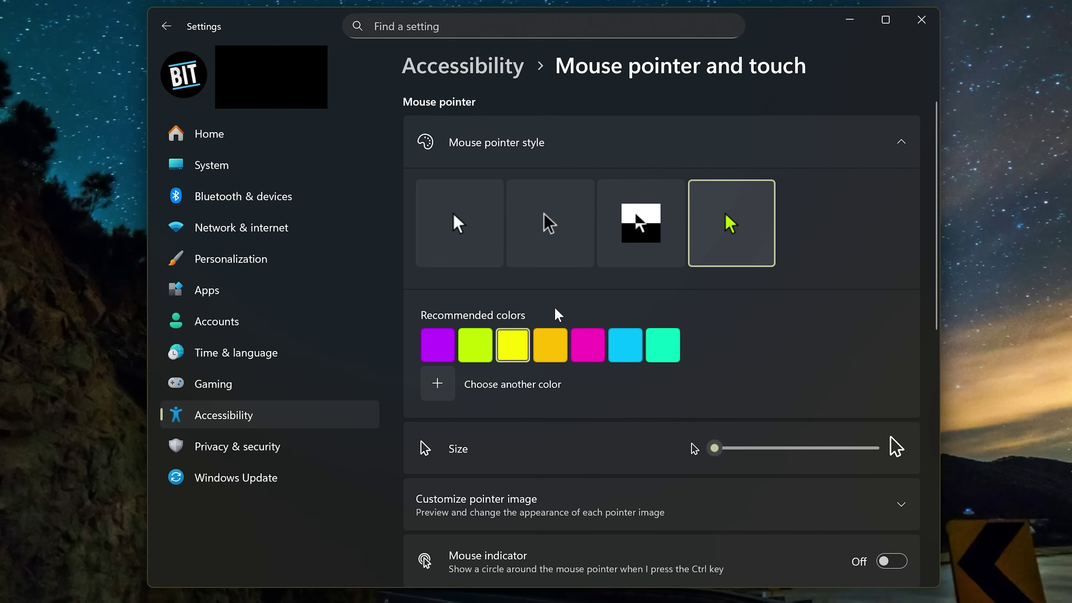
pyautogui.click(550, 344)
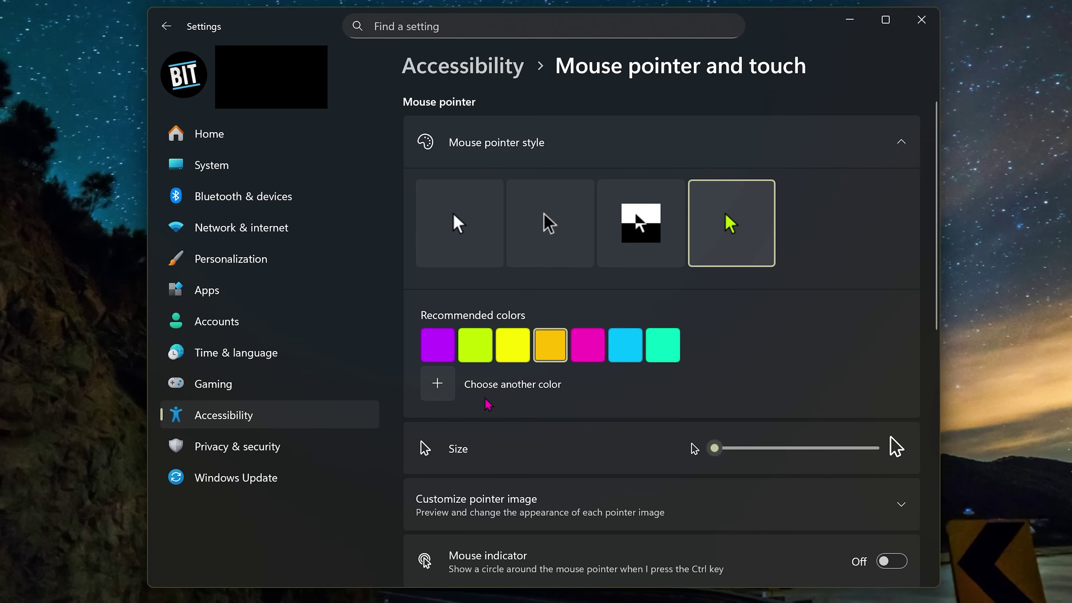
# Set a custom pink pointer colour and enlarge the pointer size
pyautogui.click(438, 384)
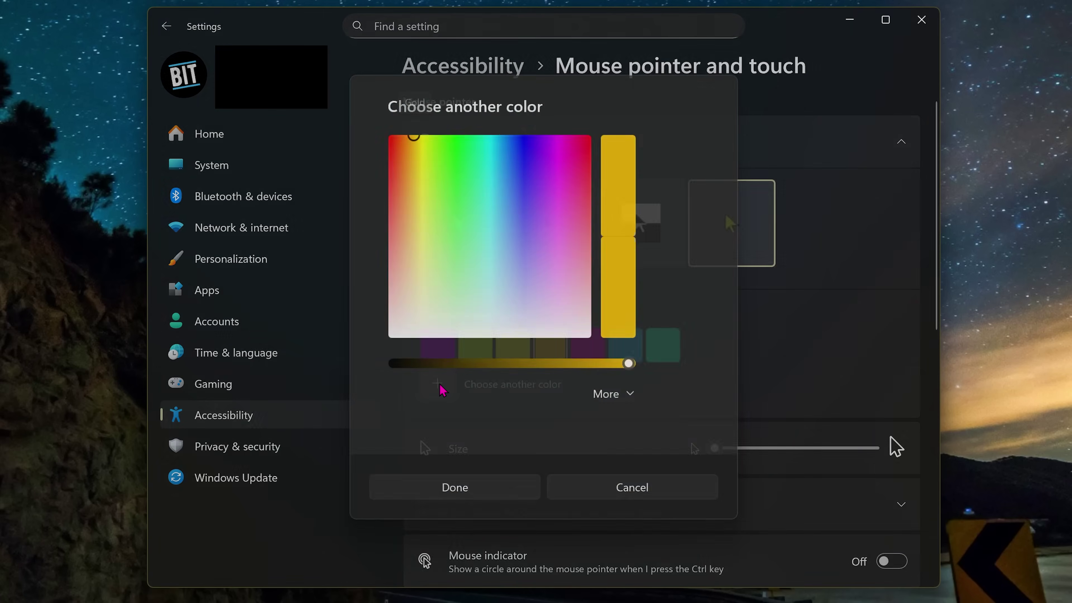
pyautogui.click(563, 204)
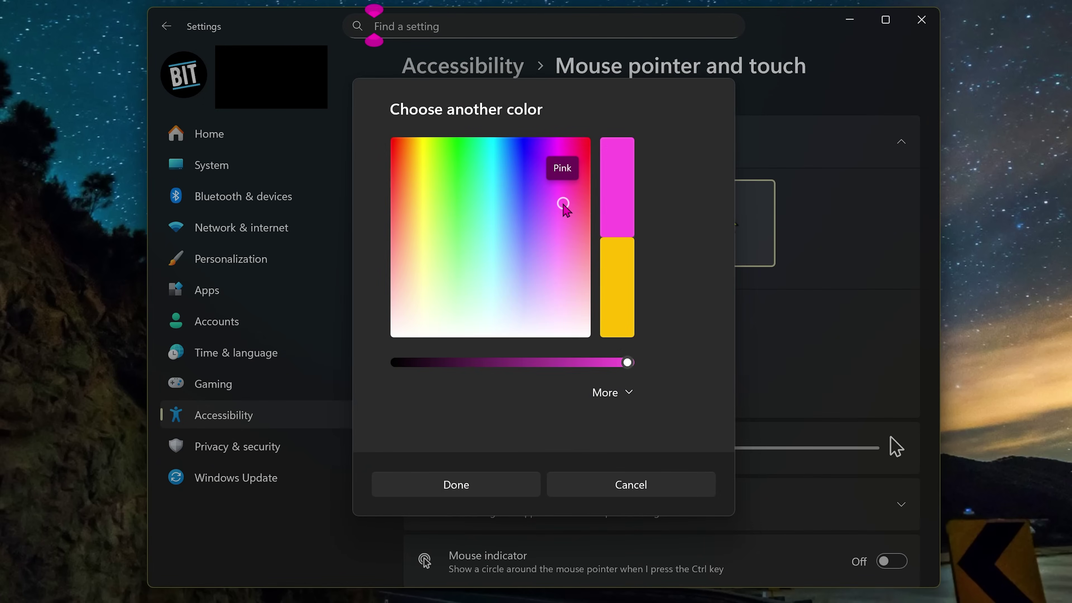
pyautogui.click(507, 492)
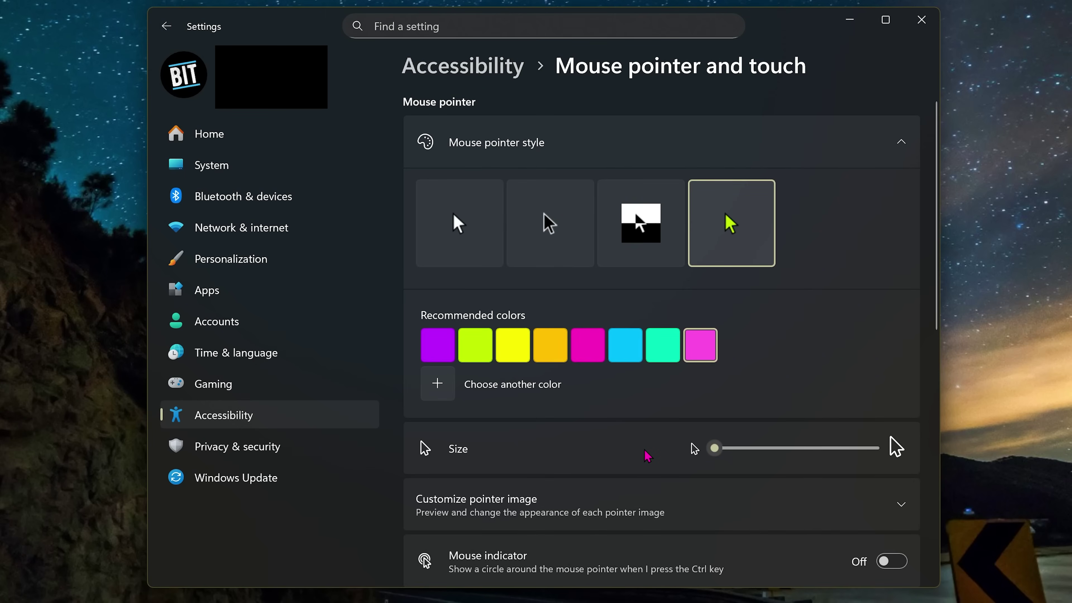
pyautogui.moveTo(714, 448); pyautogui.dragTo(804, 448)
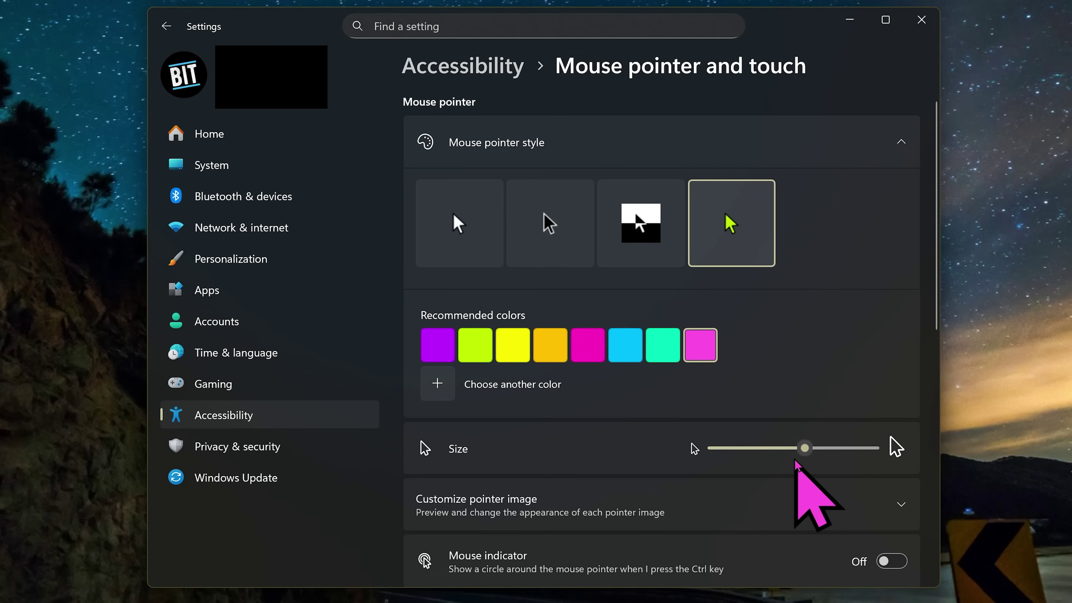
# Turn on the mouse indicator and test it with the Ctrl key
pyautogui.scroll(-3, 801, 454)
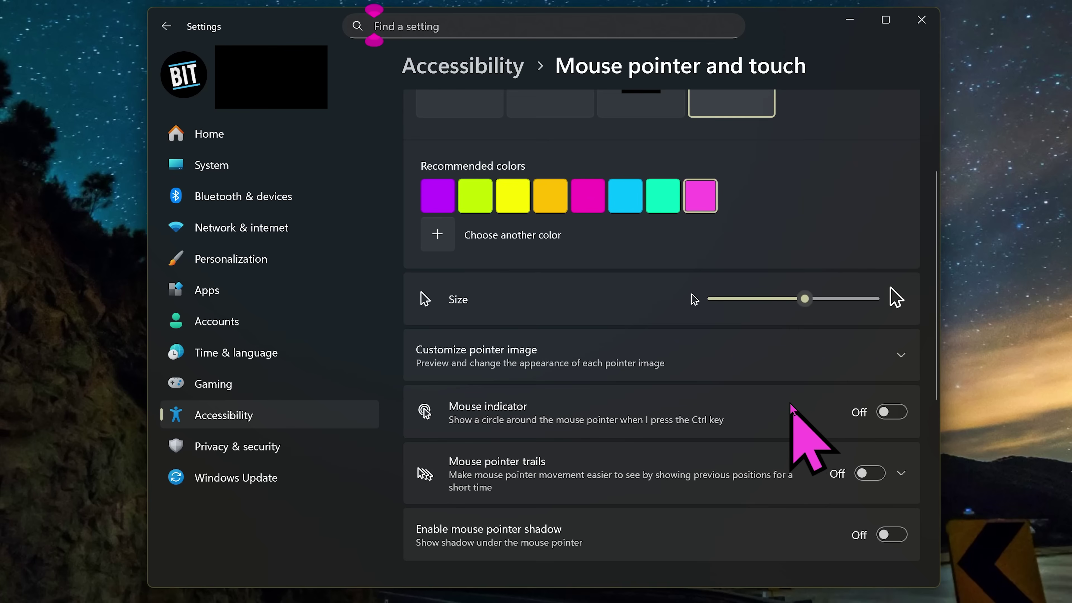
pyautogui.click(892, 411)
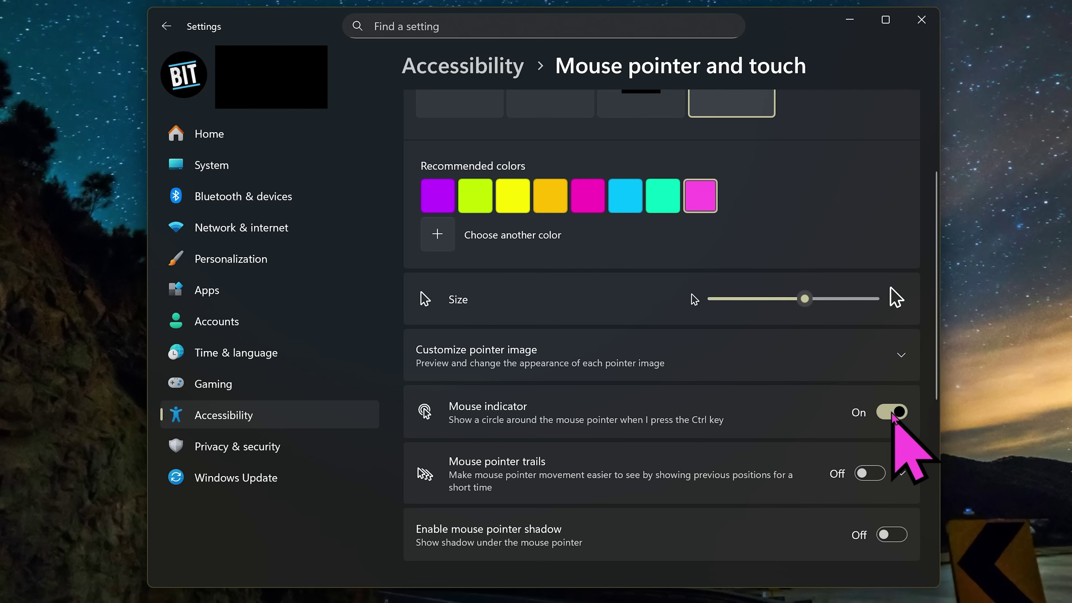
pyautogui.press('ctrl')
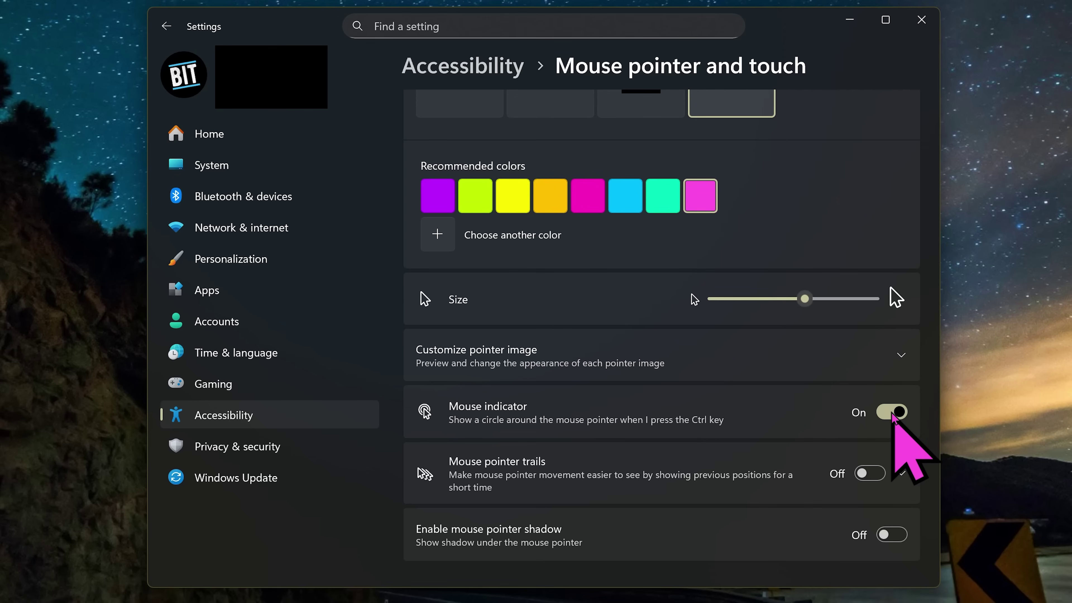
# Turn on the text cursor indicator and resize it to size 2
pyautogui.click(306, 414)
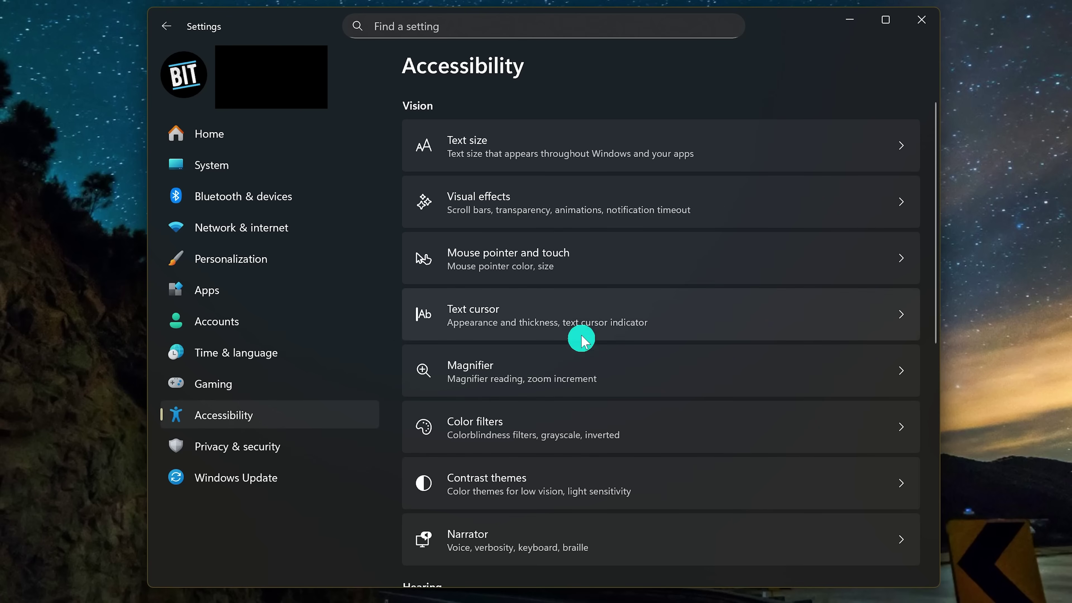
pyautogui.click(558, 314)
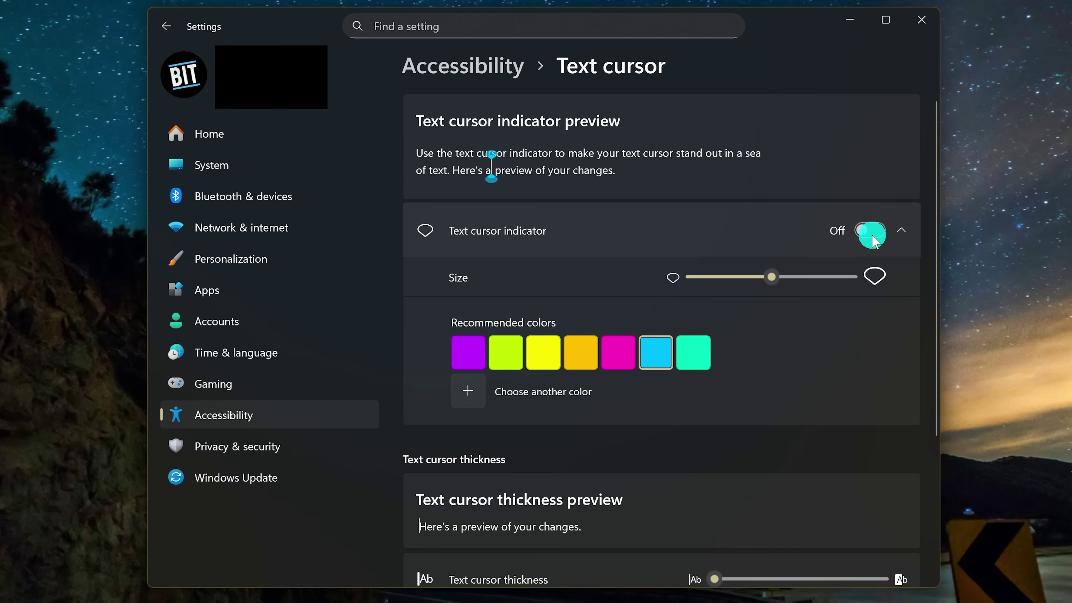
pyautogui.click(872, 237)
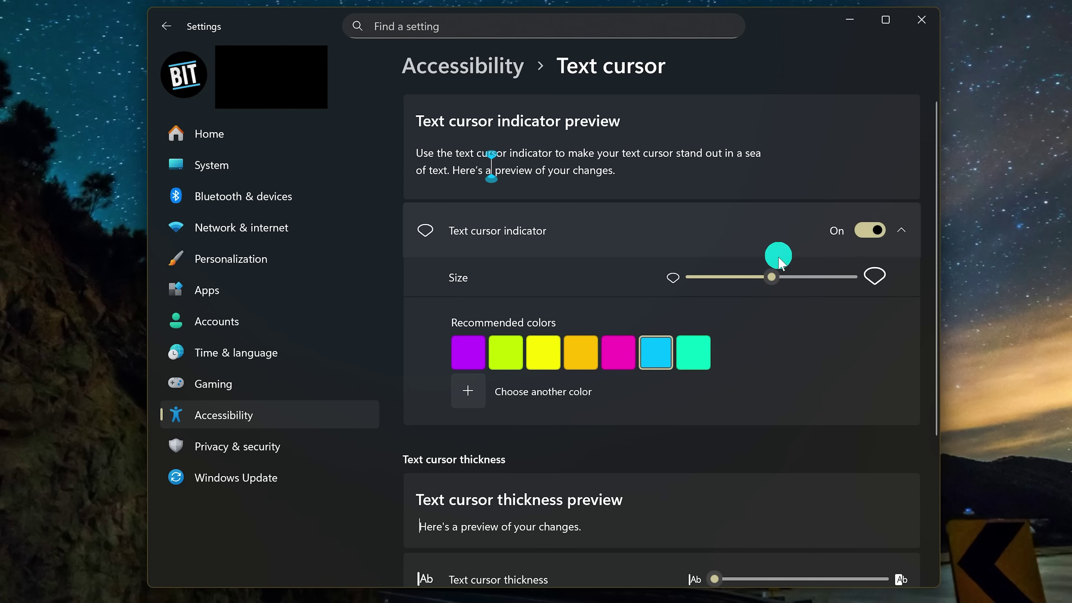
pyautogui.moveTo(772, 277); pyautogui.dragTo(742, 283)
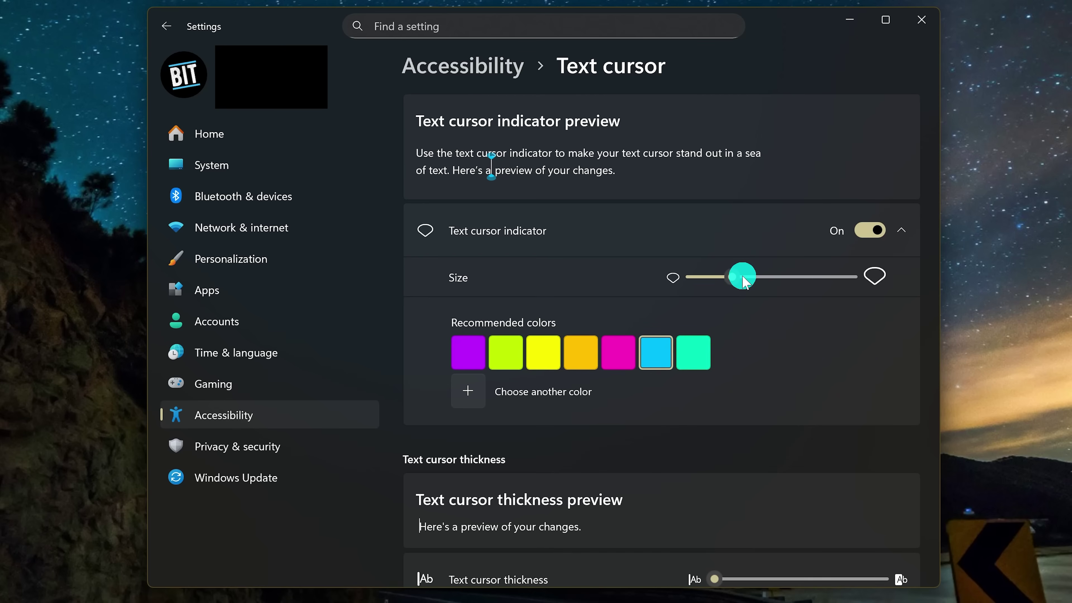
# Try pink and other indicator colours, settle on yellow, and return to Accessibility
pyautogui.click(615, 359)
pyautogui.click(698, 353)
pyautogui.click(584, 350)
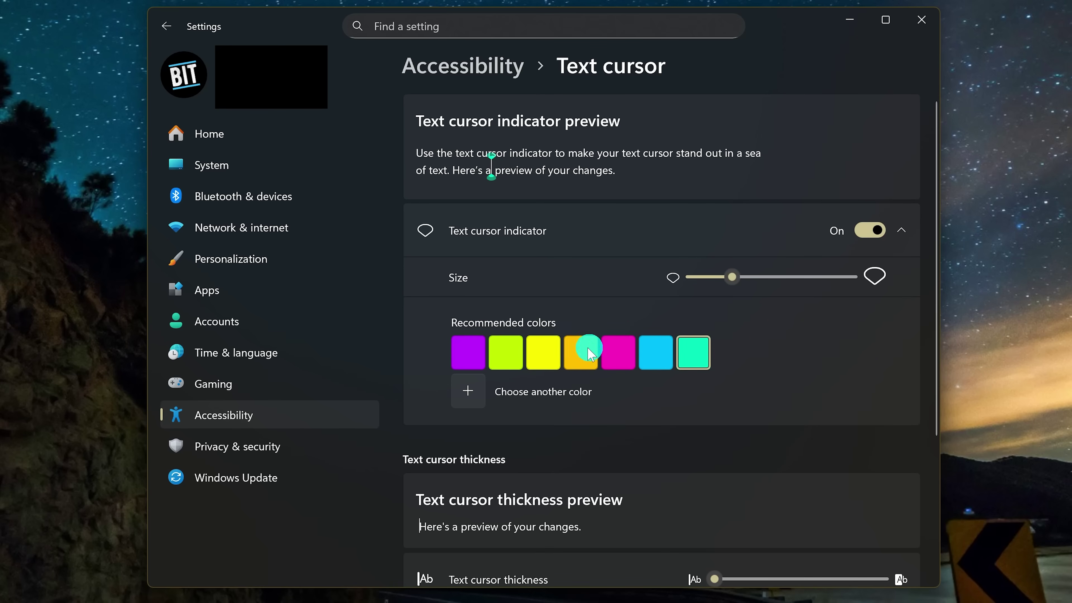
pyautogui.click(548, 361)
pyautogui.click(439, 68)
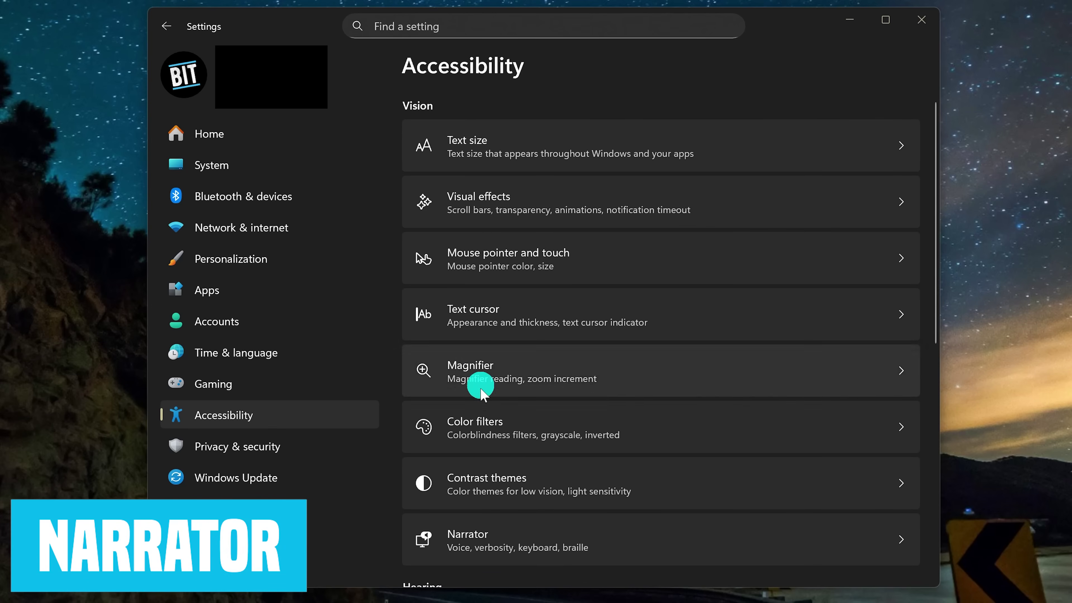
# Enable Narrator's Win+Ctrl+Enter shortcut, start Narrator, and open Narrator Home
pyautogui.click(497, 546)
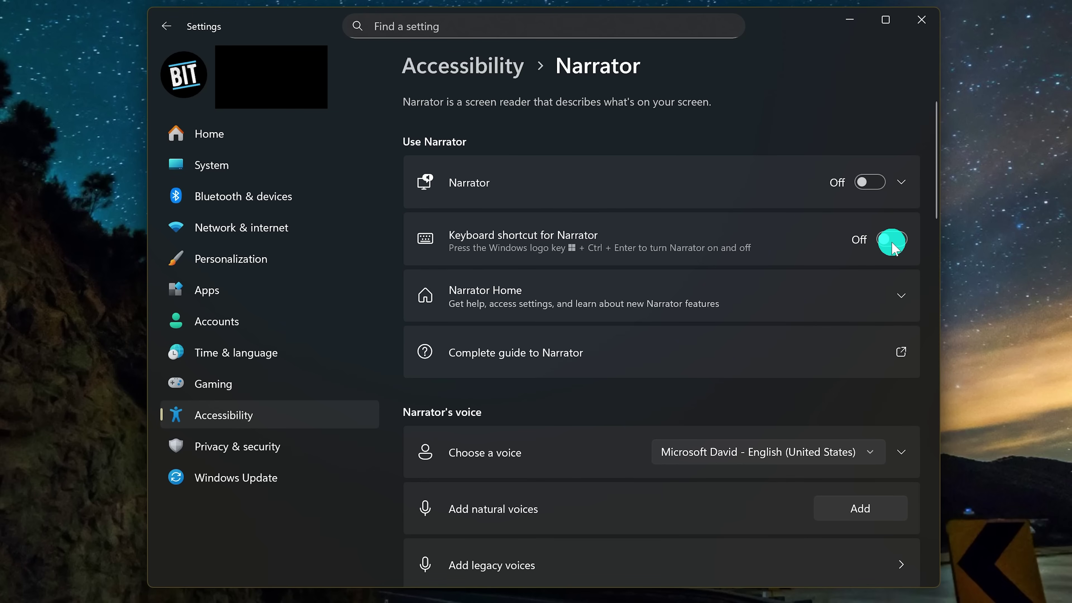
pyautogui.click(891, 240)
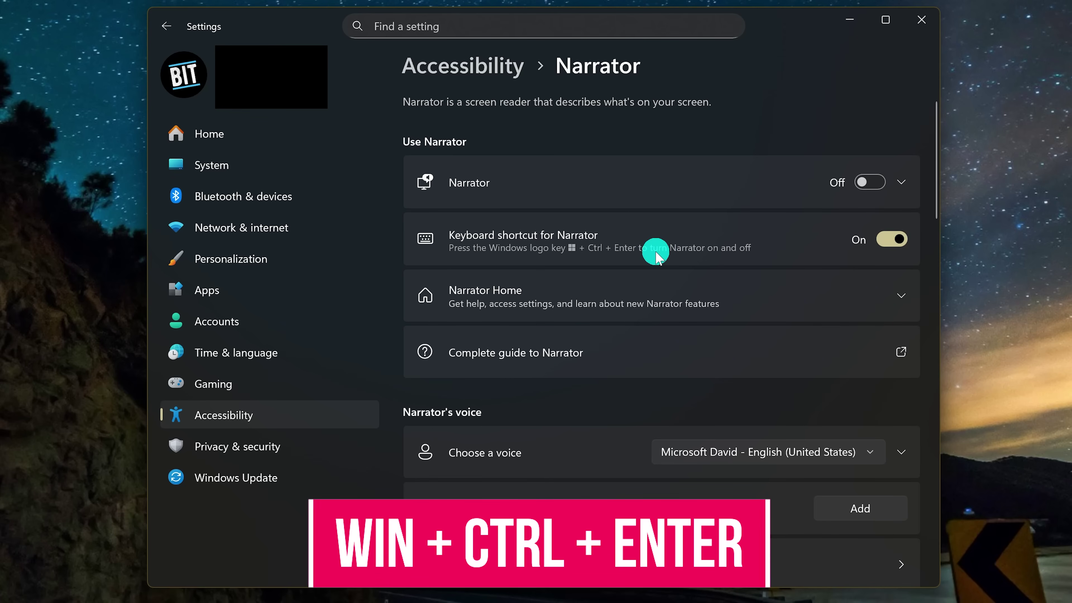
pyautogui.press('ctrl+super+Return')
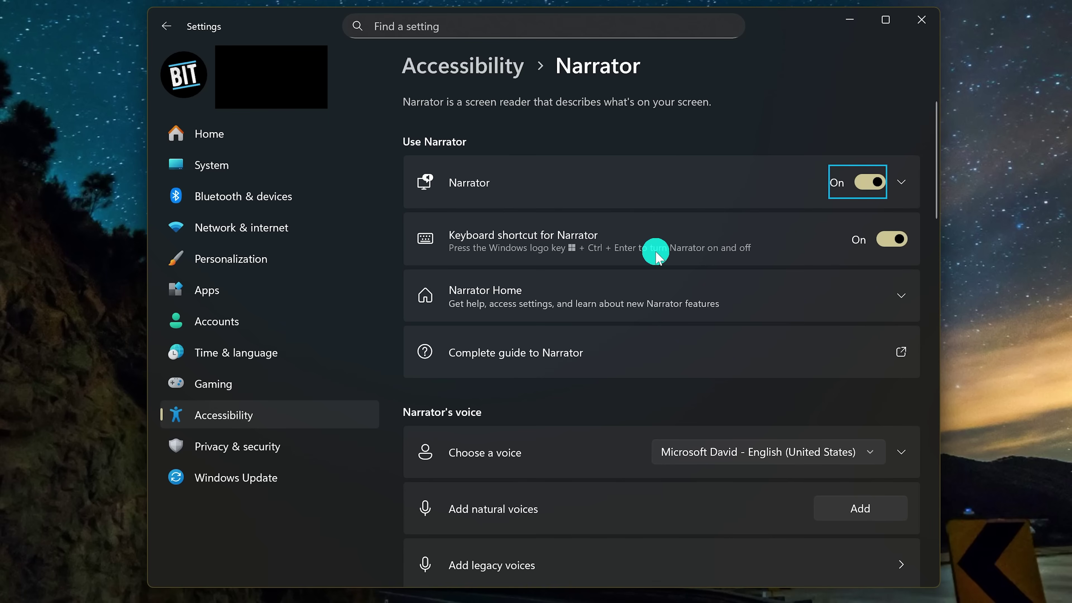
pyautogui.click(624, 300)
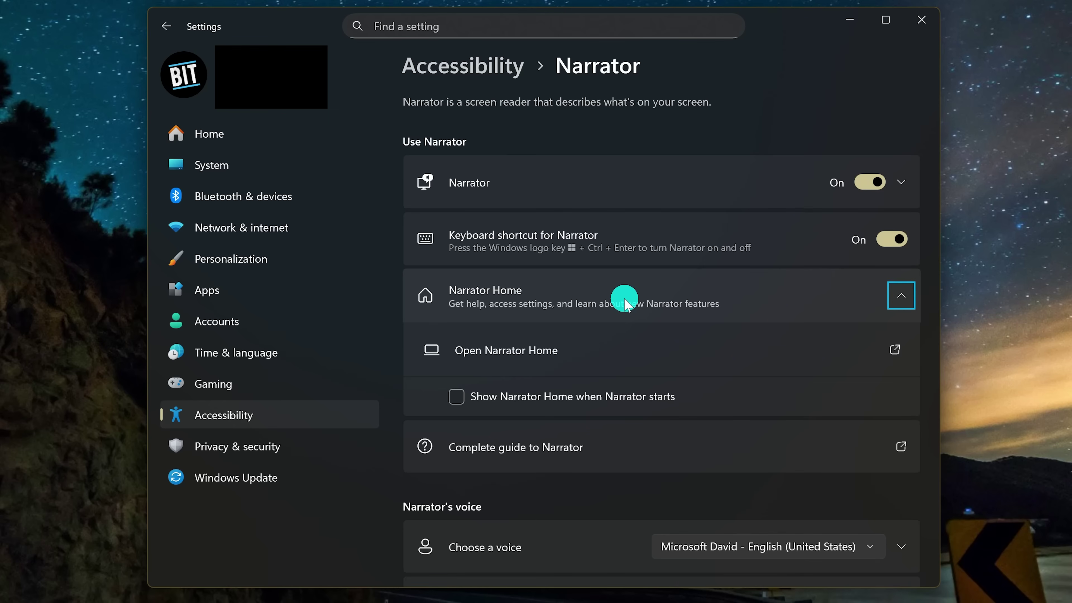
pyautogui.click(608, 351)
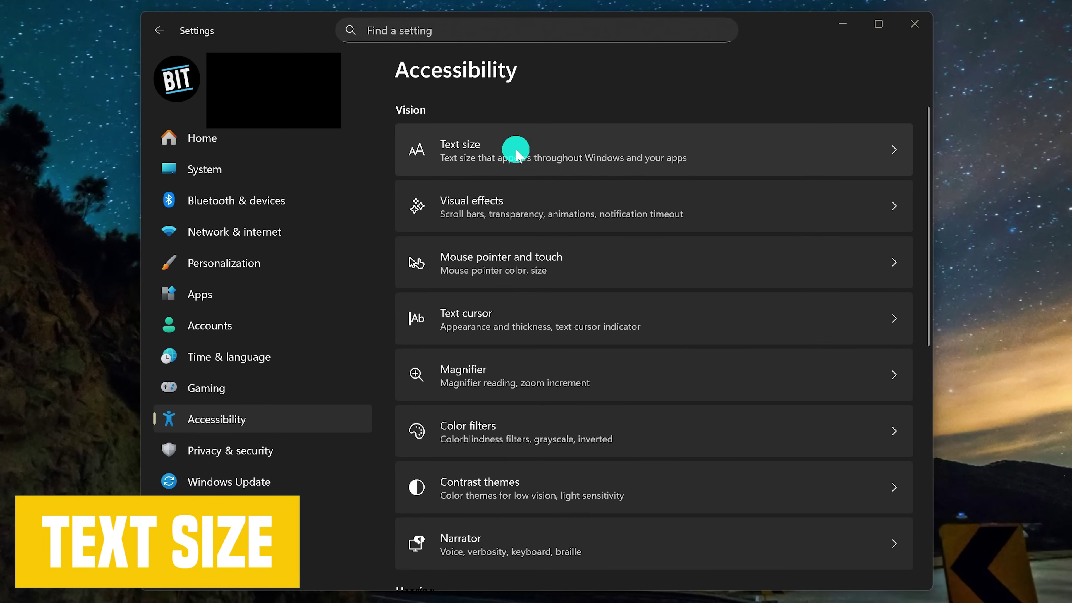
# Drag the Text size slider up to 150% and apply it
pyautogui.click(515, 153)
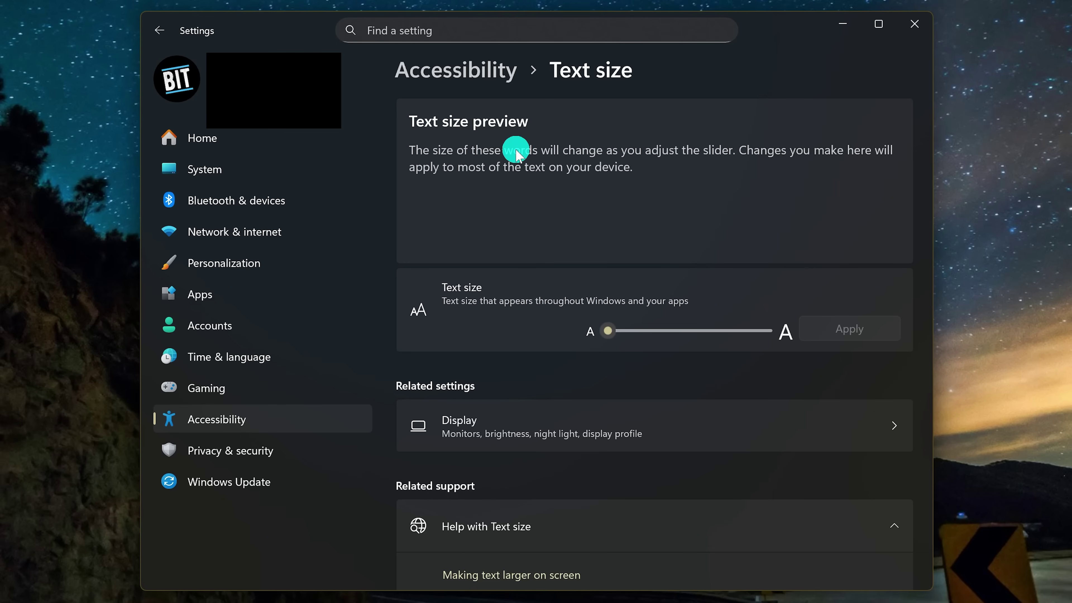
pyautogui.click(610, 333)
pyautogui.moveTo(610, 333); pyautogui.dragTo(670, 333)
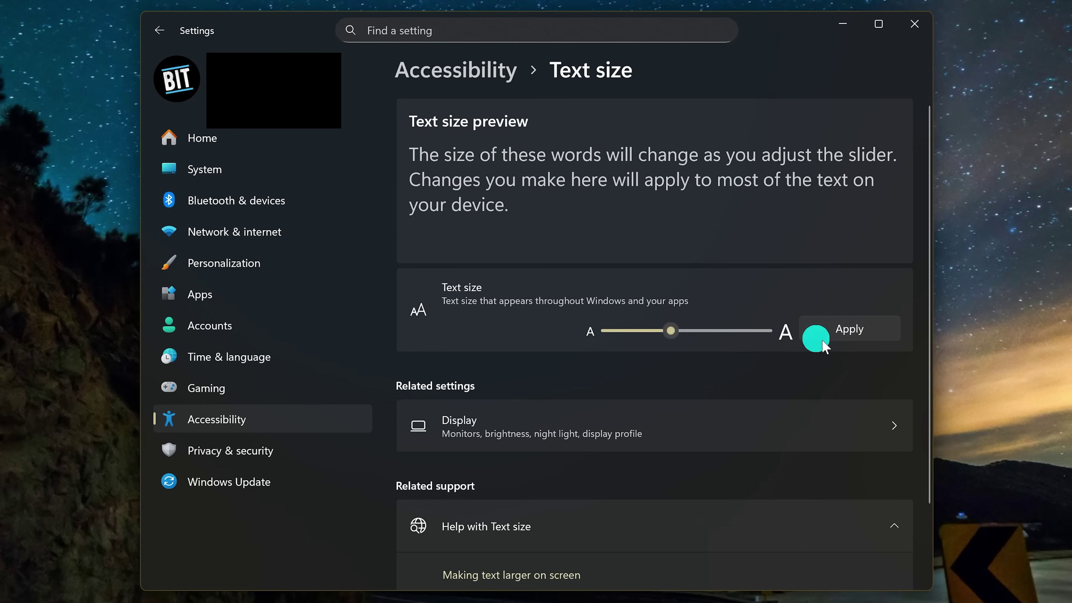
pyautogui.click(857, 330)
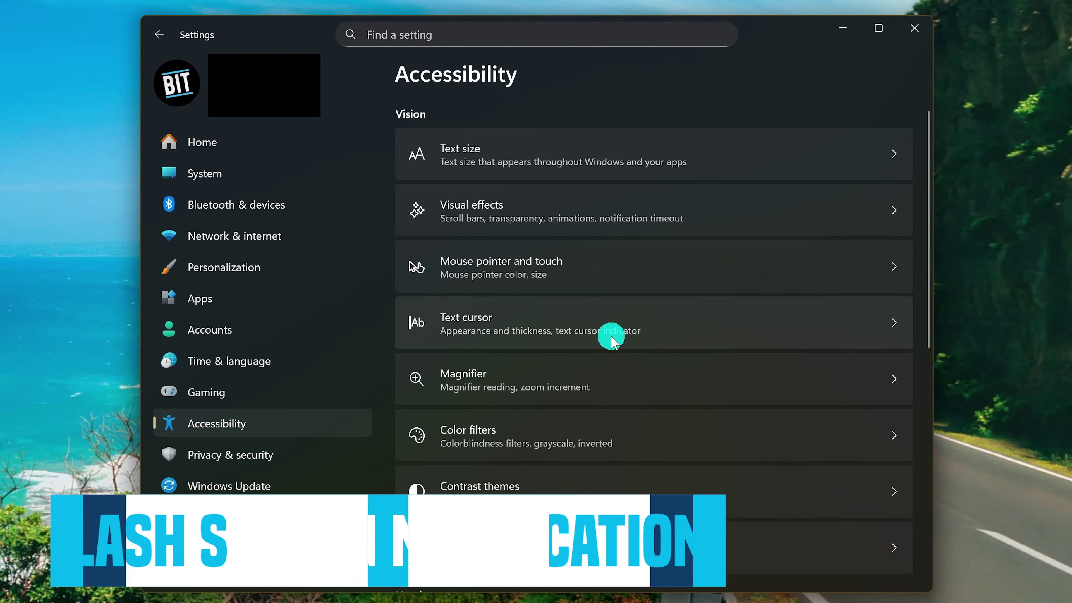
# In Audio settings, choose 'Flash the title bar of the active window' for notifications
pyautogui.scroll(-5, 616, 336)
pyautogui.scroll(-3, 620, 333)
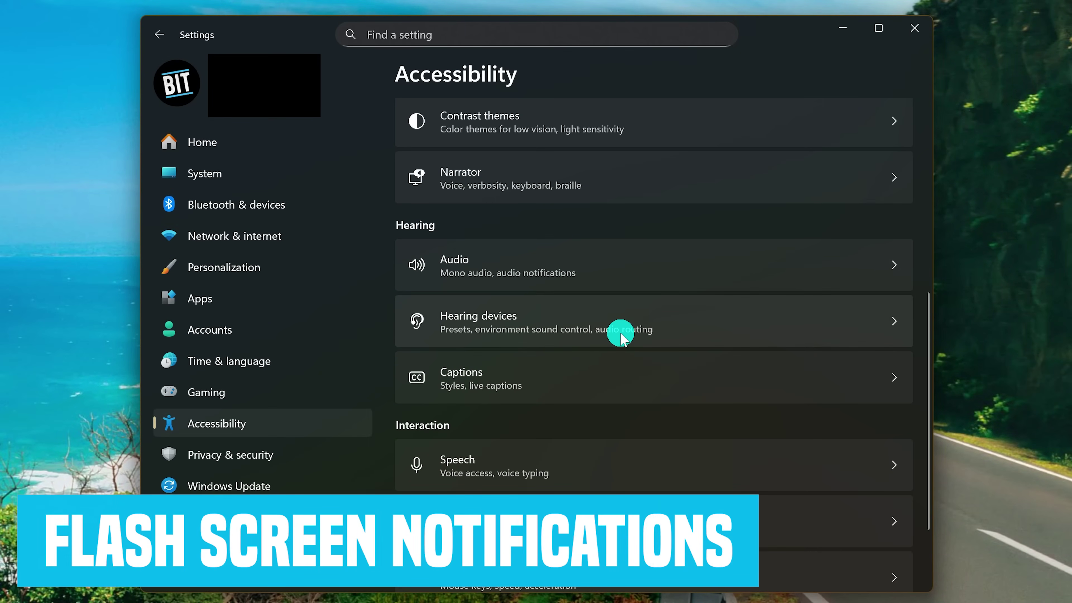
pyautogui.click(624, 281)
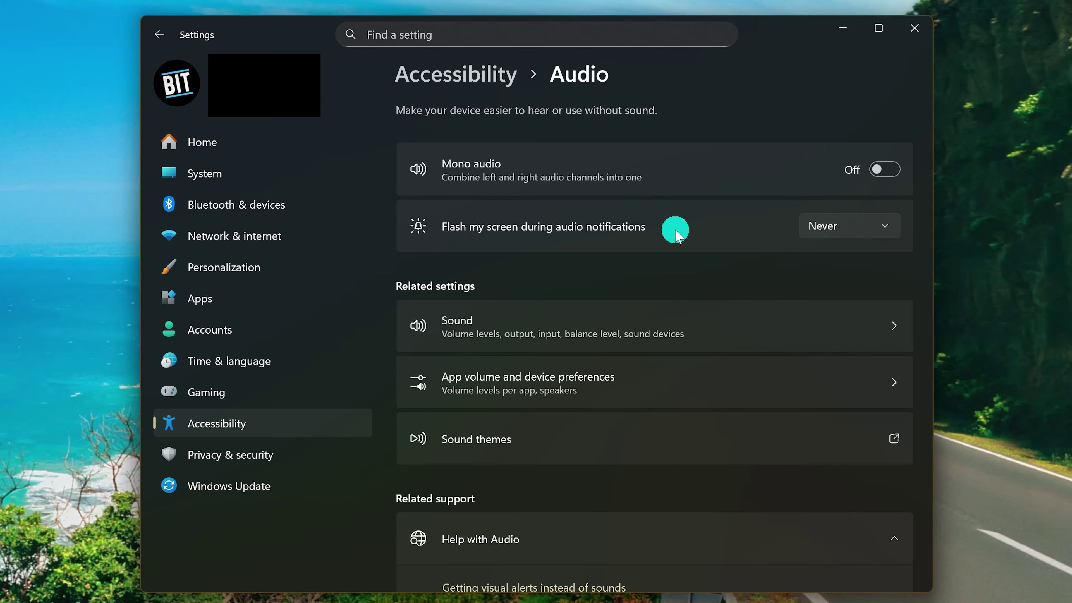
pyautogui.click(861, 230)
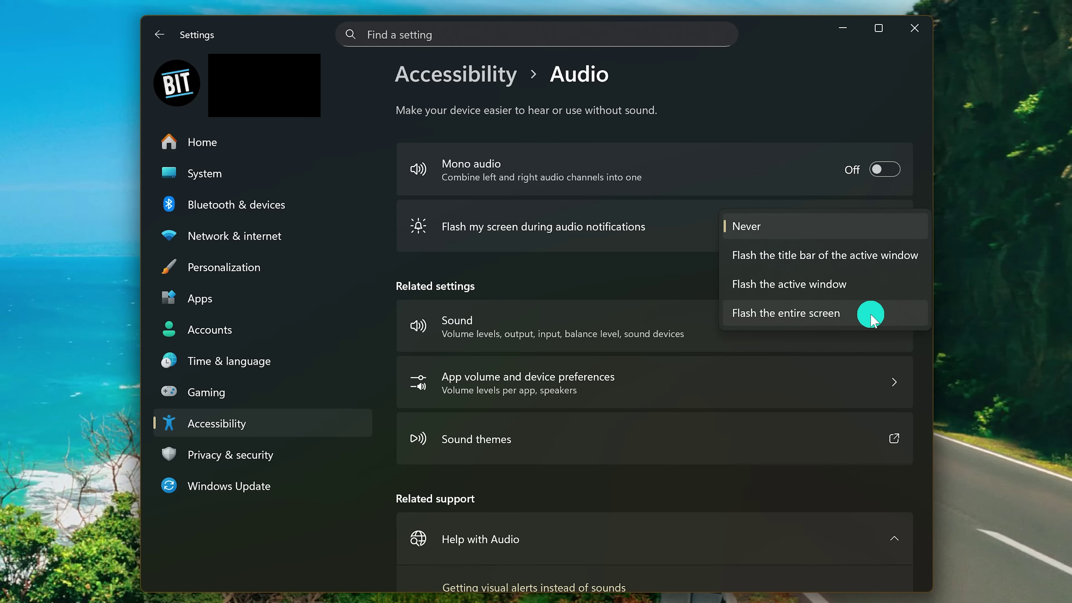
pyautogui.click(862, 261)
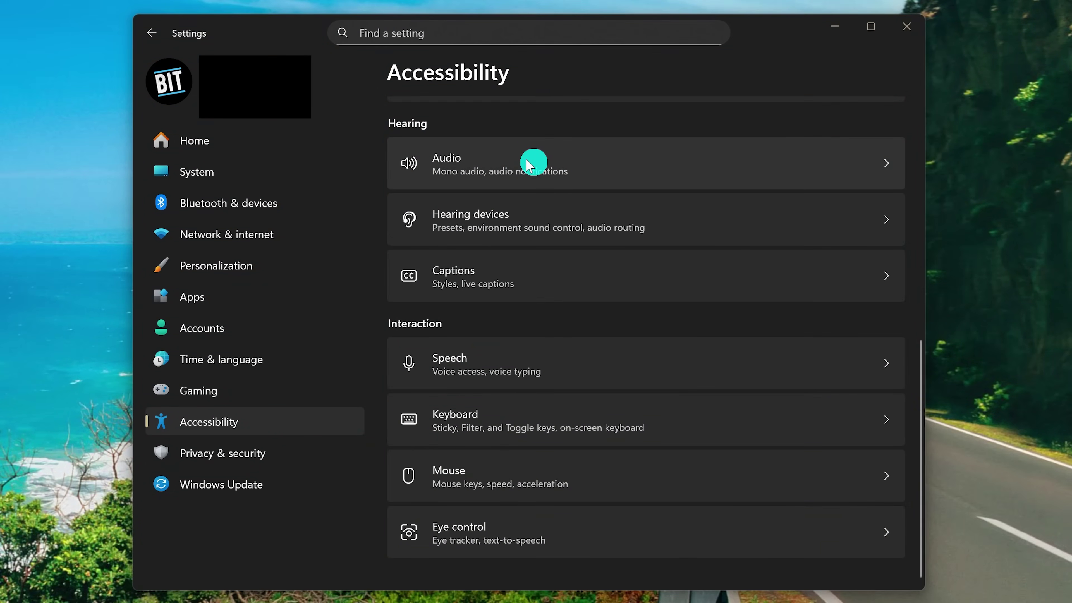
# Choose Yellow on blue as the caption style on the Captions page
pyautogui.click(531, 278)
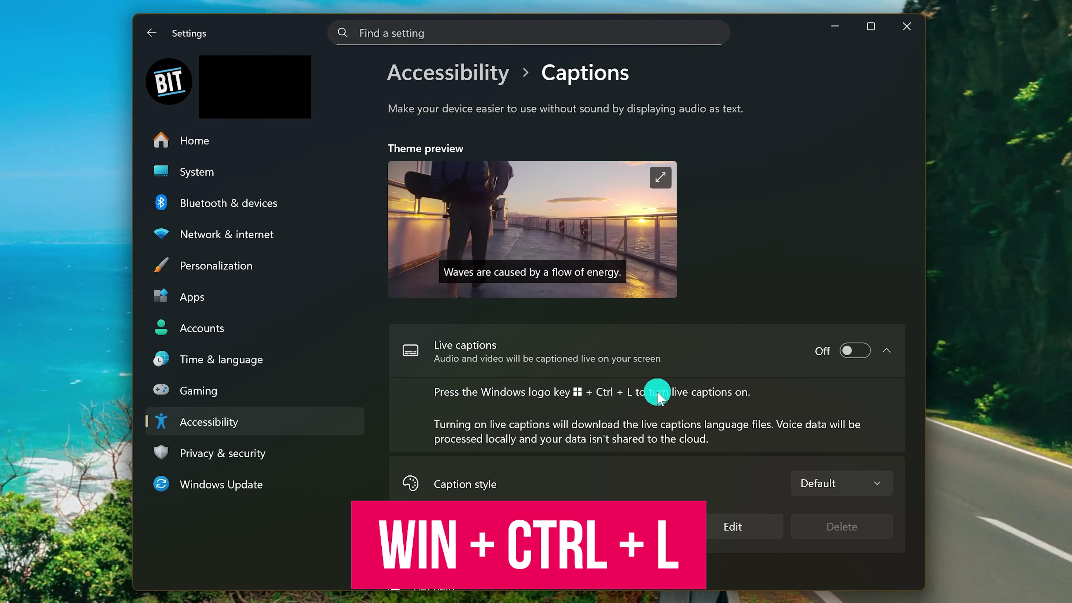
pyautogui.click(827, 482)
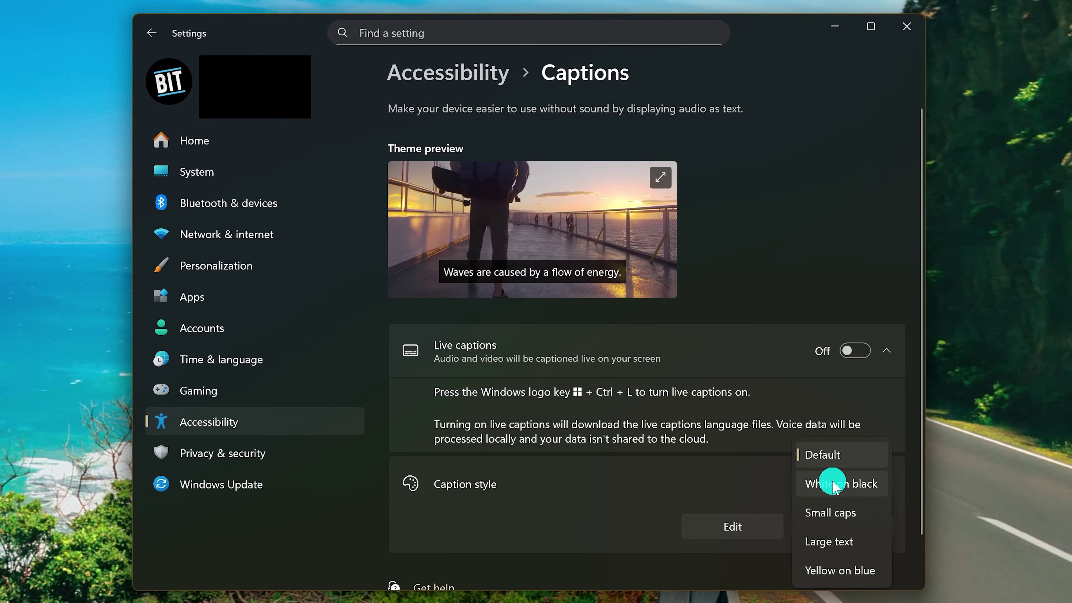
pyautogui.click(846, 569)
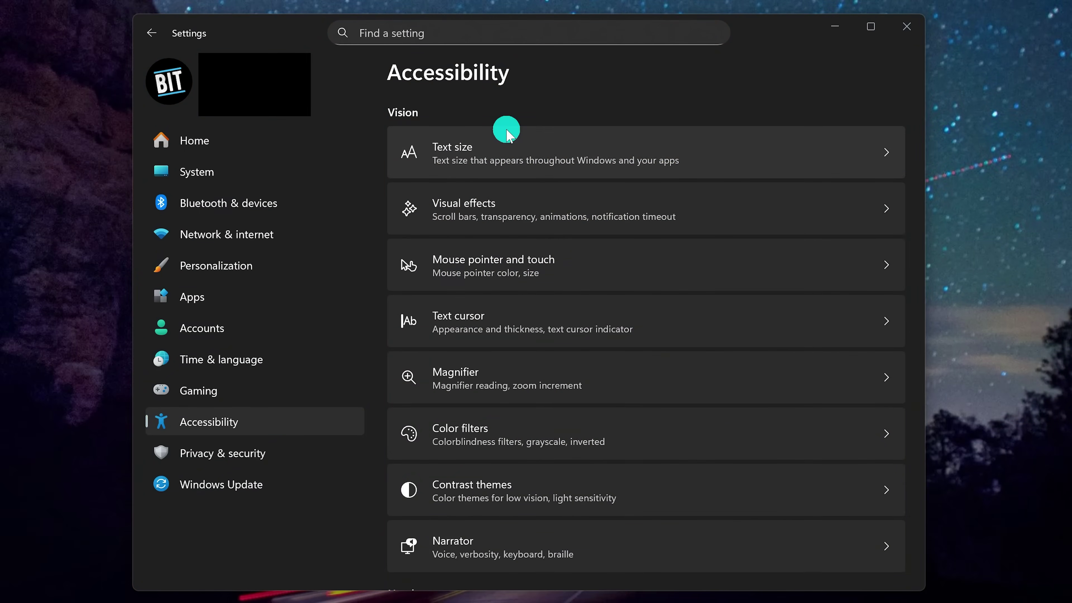
pyautogui.scroll(-10, 506, 131)
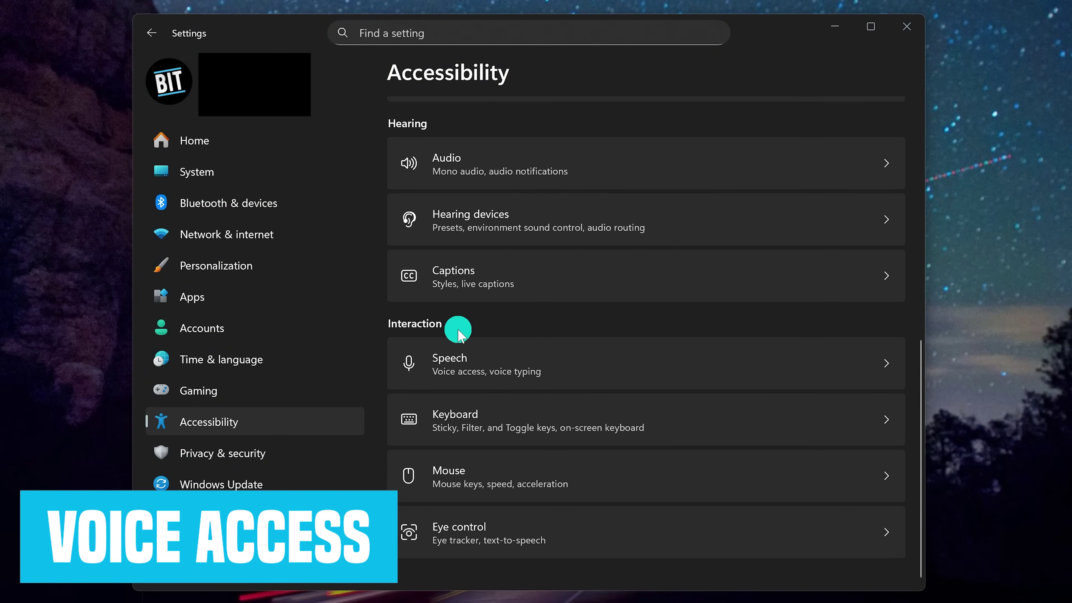
# Switch Voice access on from the Speech page and look through its help menu
pyautogui.click(479, 374)
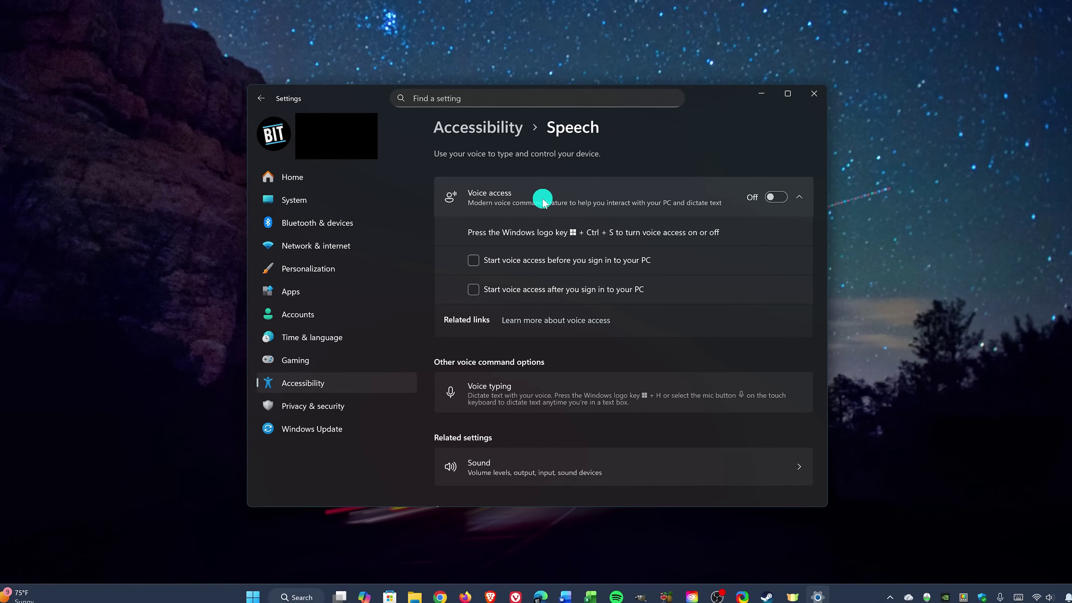
pyautogui.click(767, 201)
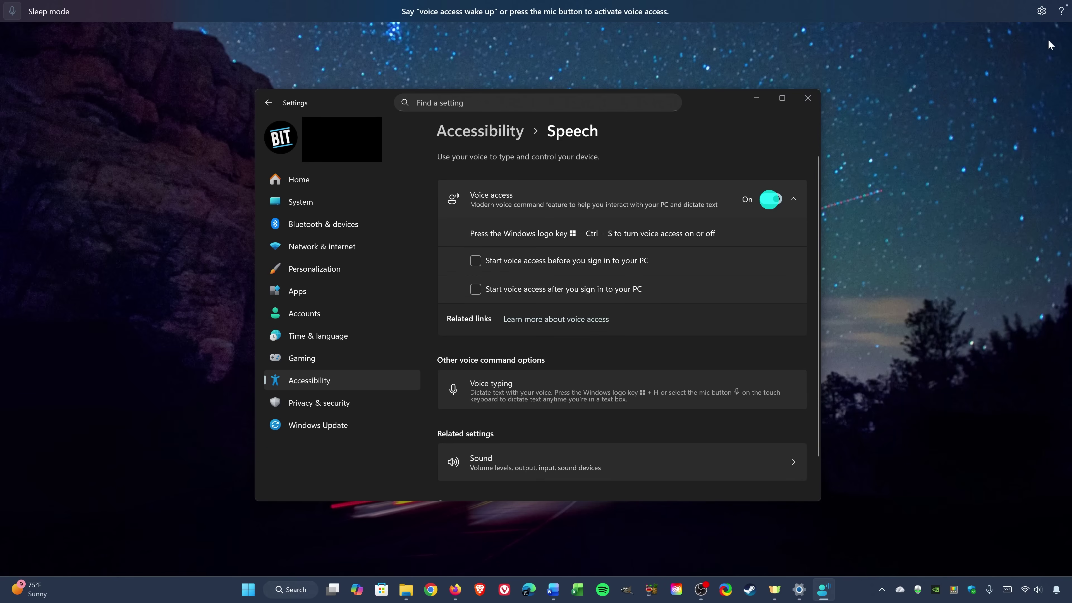
pyautogui.click(1062, 11)
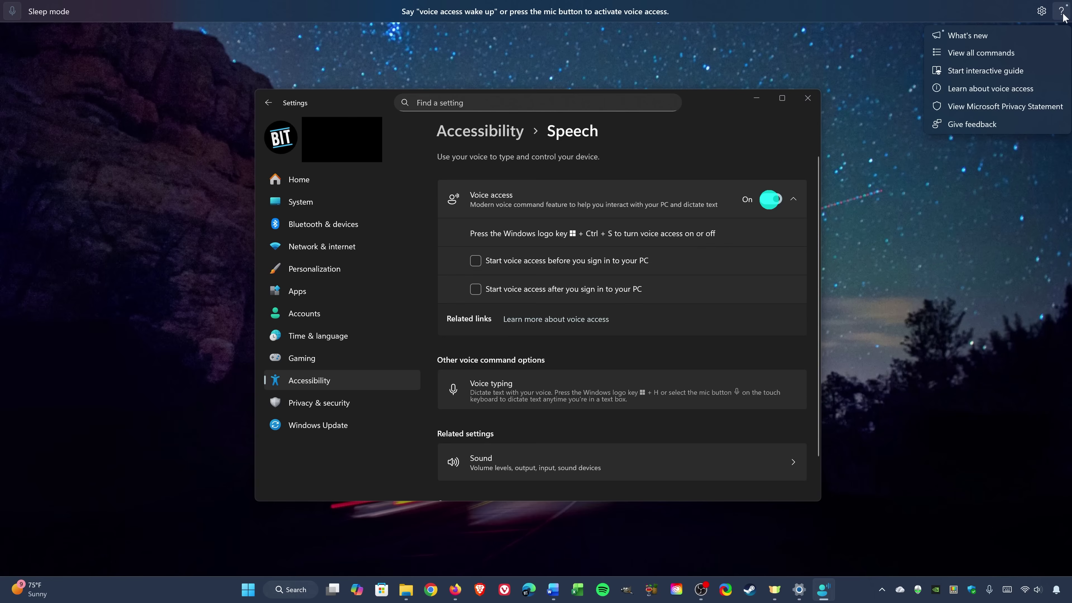
pyautogui.click(1062, 12)
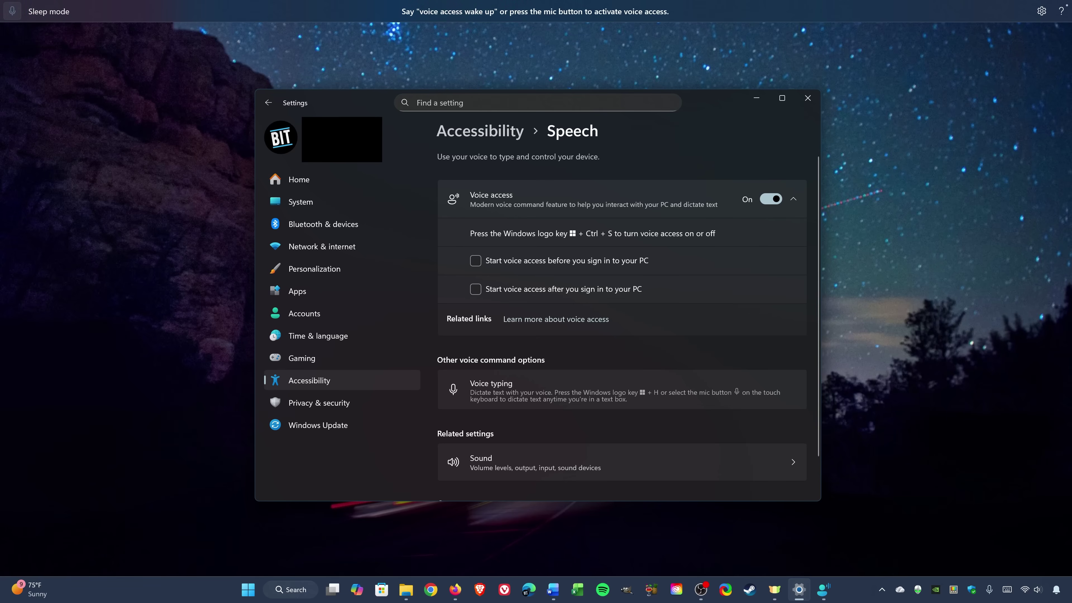
# Wake voice access with Alt+Shift+B, then minimise all windows with Win+D
pyautogui.hotkey('alt', 'shift', 'b')
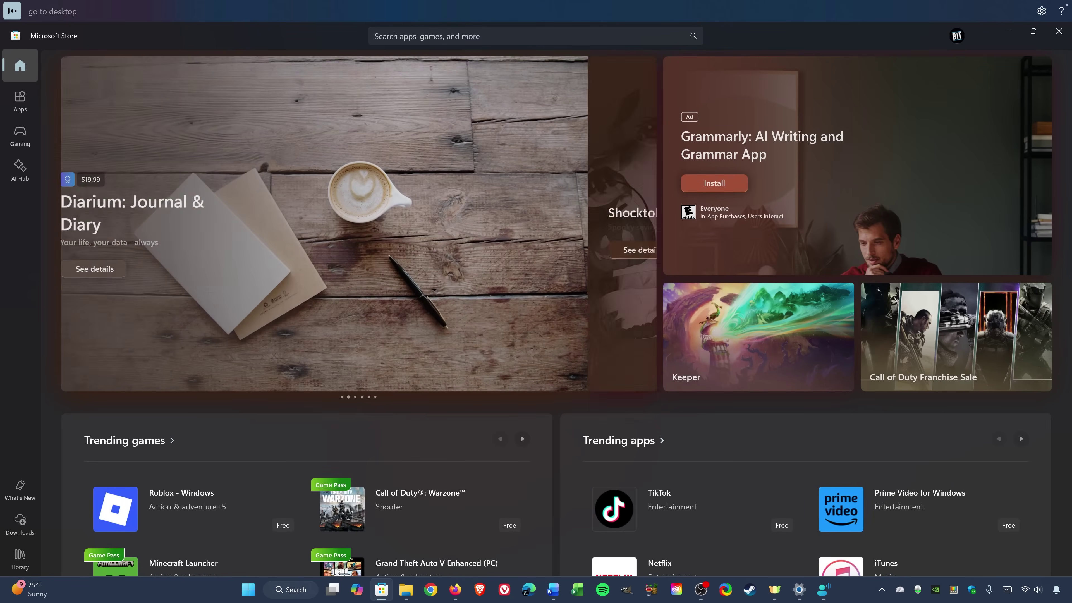
pyautogui.press('super+d')
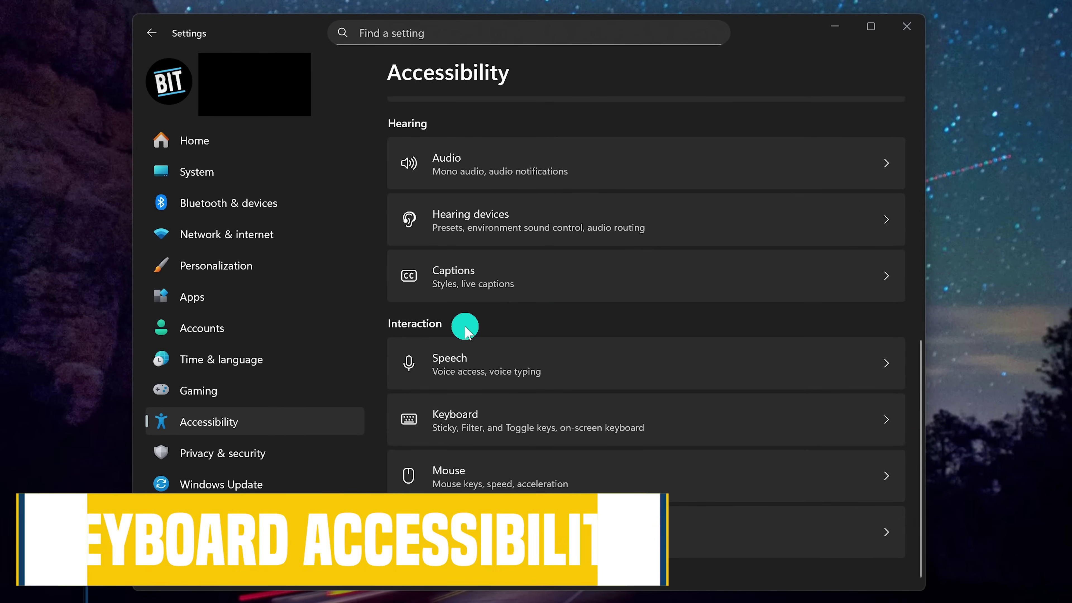
# On the Accessibility Keyboard page, turn Sticky keys and Filter keys on
pyautogui.click(516, 426)
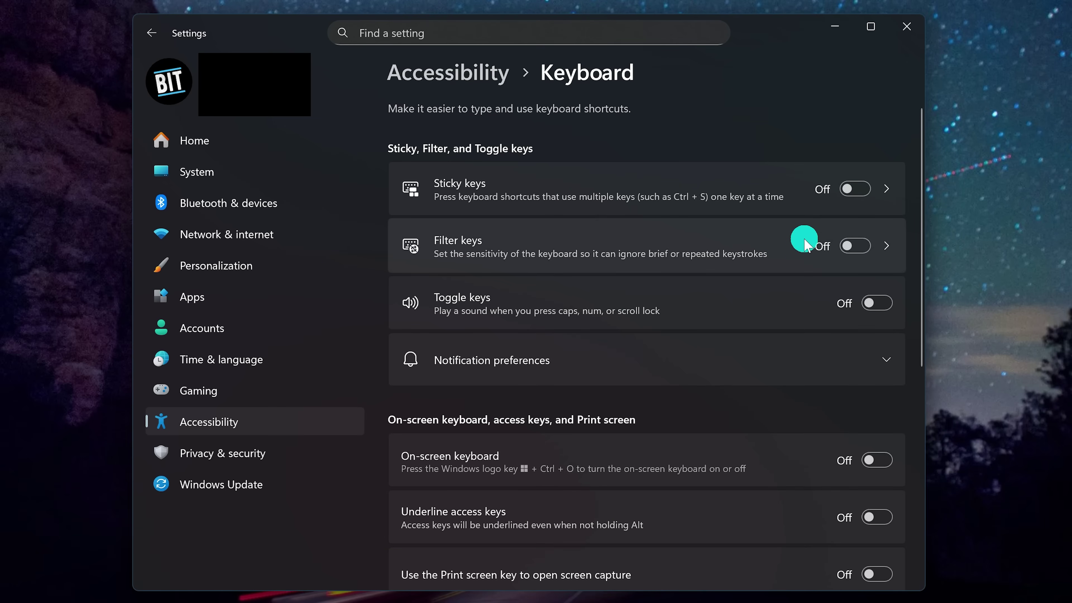
pyautogui.click(855, 199)
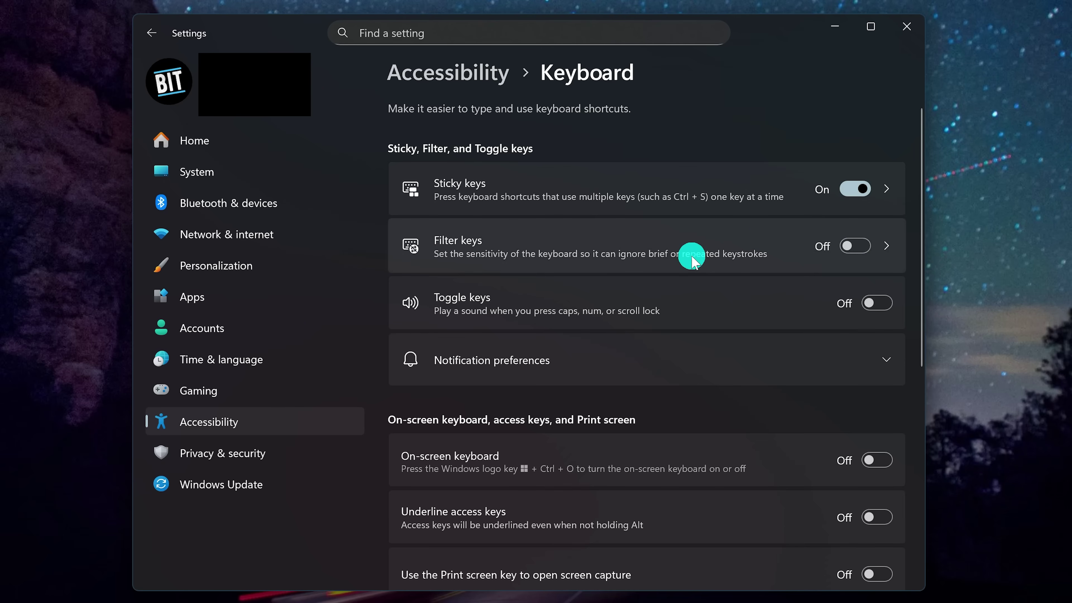
pyautogui.click(852, 247)
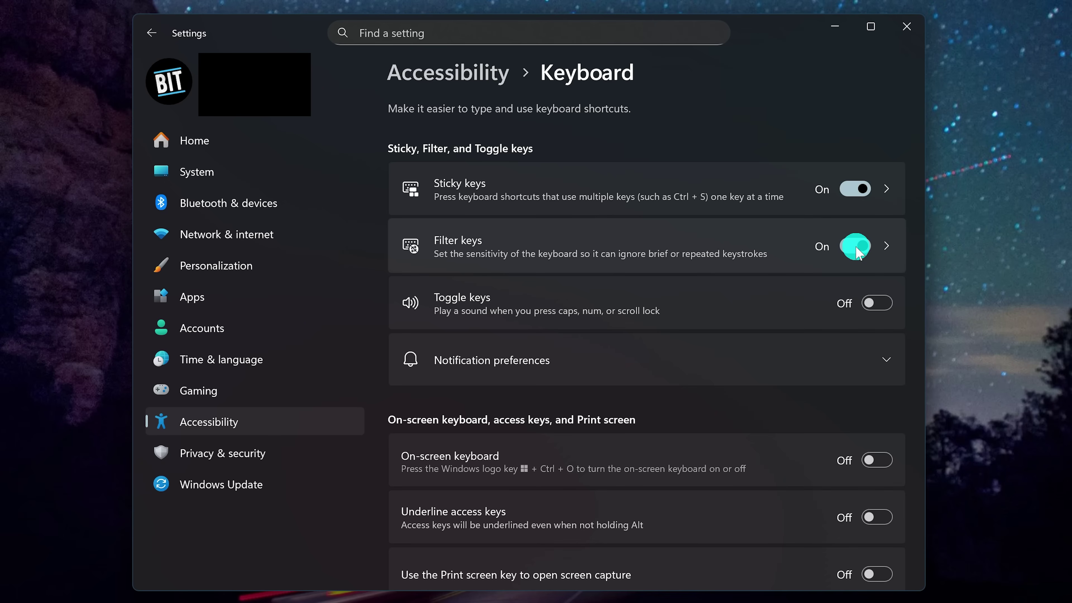
# In Filter keys, turn on slow keys and set the keystroke wait to 0.5 seconds
pyautogui.click(706, 253)
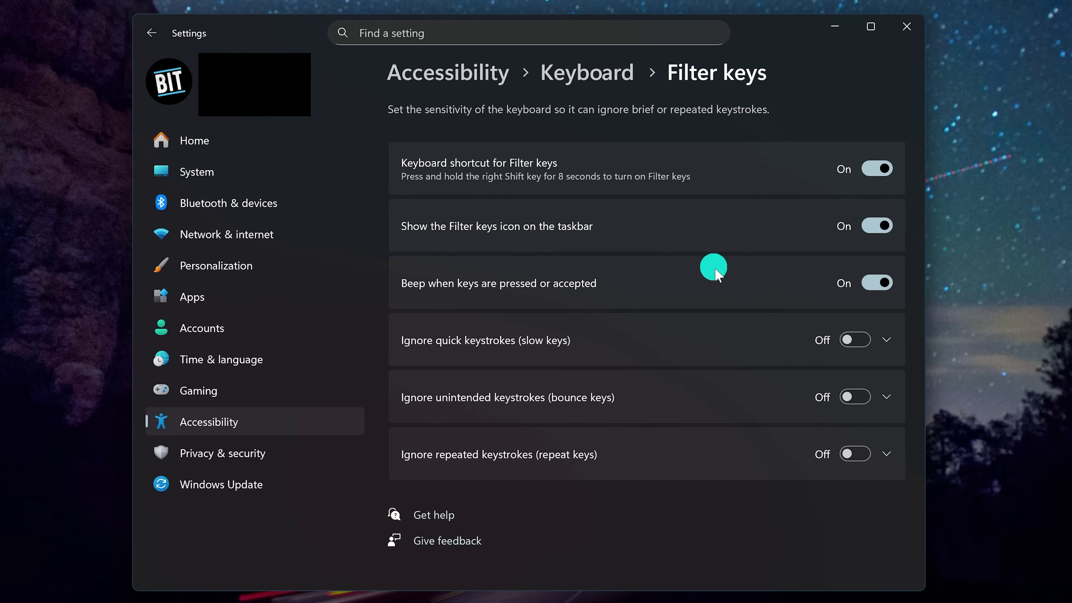
pyautogui.click(855, 340)
pyautogui.click(698, 349)
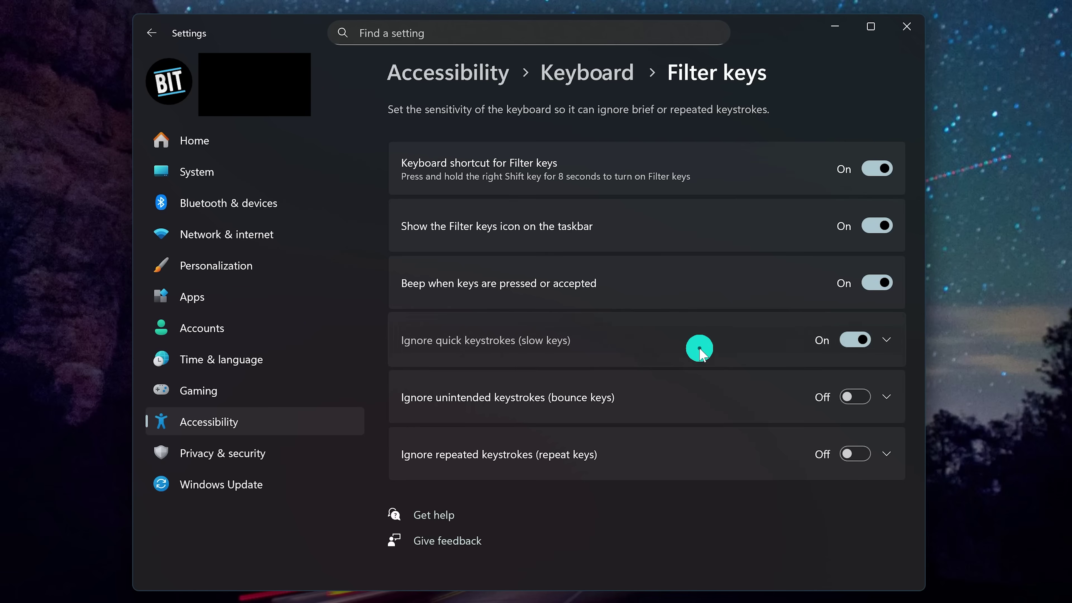
pyautogui.click(779, 392)
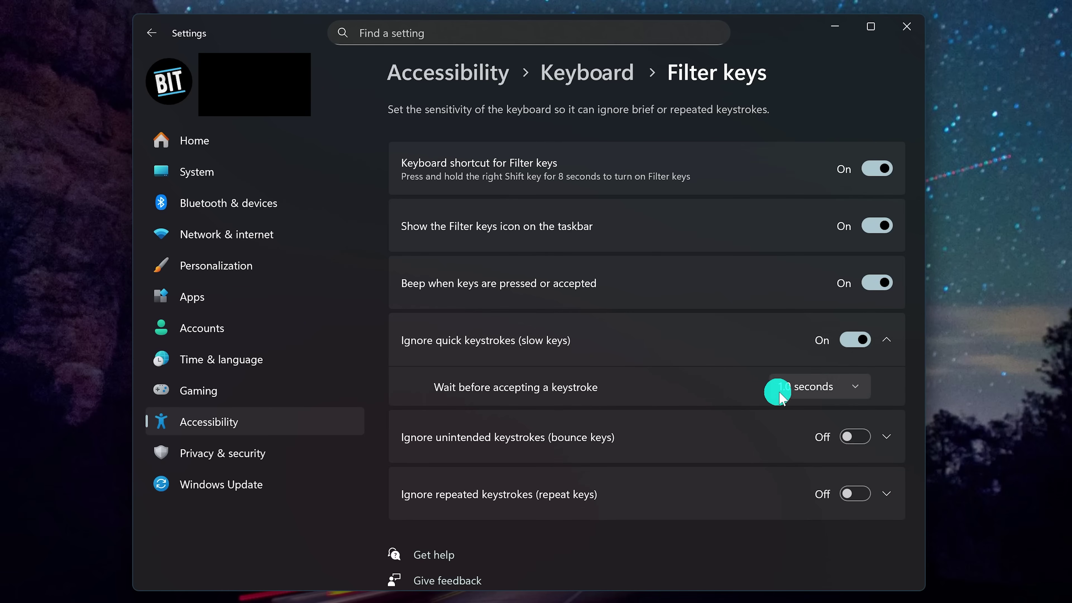
pyautogui.click(820, 391)
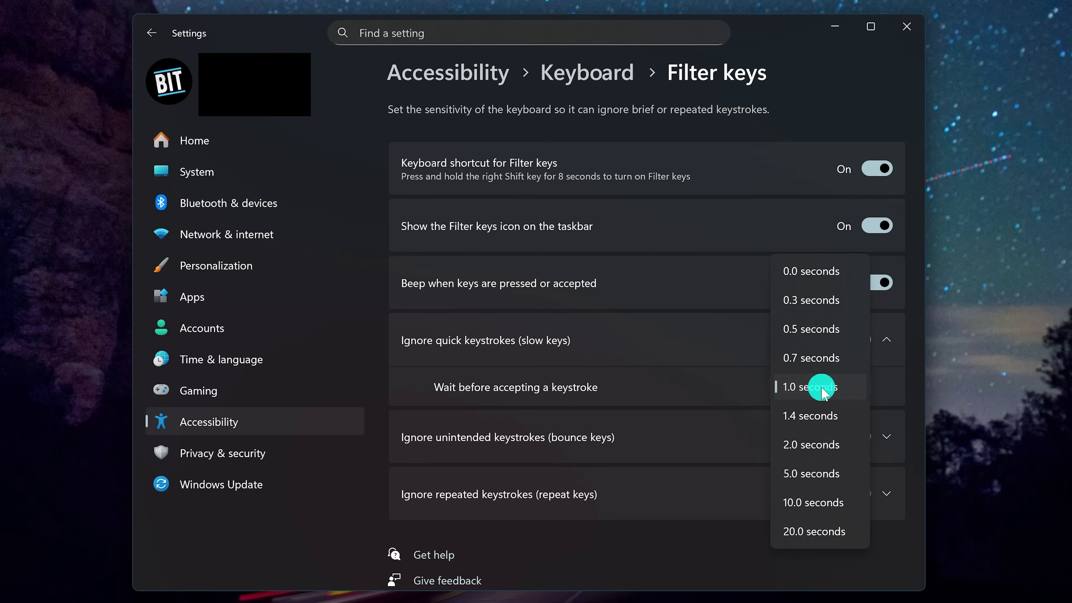
pyautogui.click(822, 332)
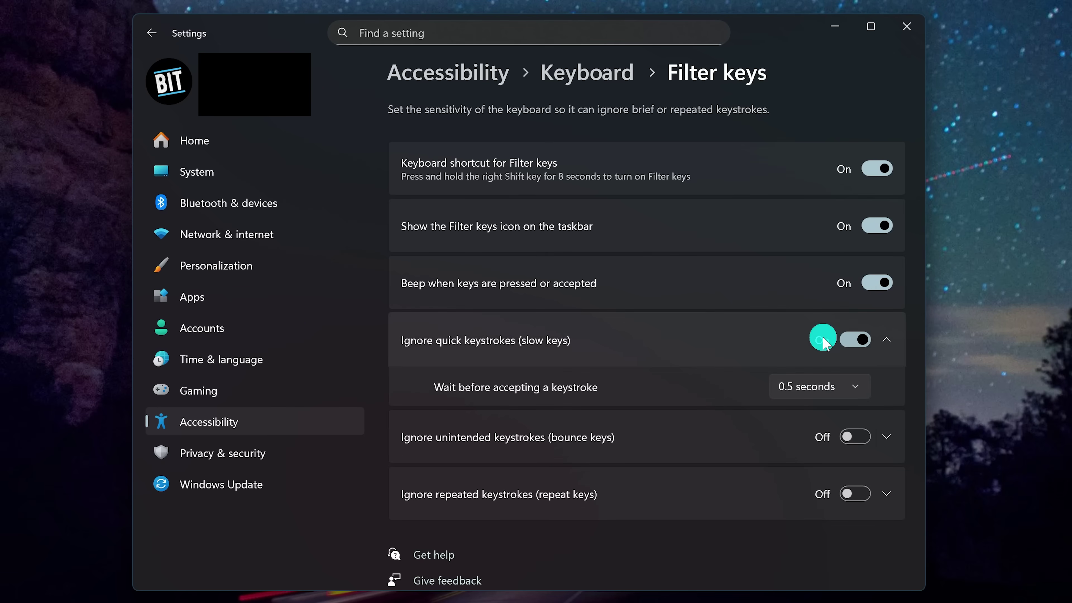
# Return to the Keyboard accessibility page and show, then hide, the On-Screen Keyboard with Win+Ctrl+O
pyautogui.hotkey('alt', 'Left')
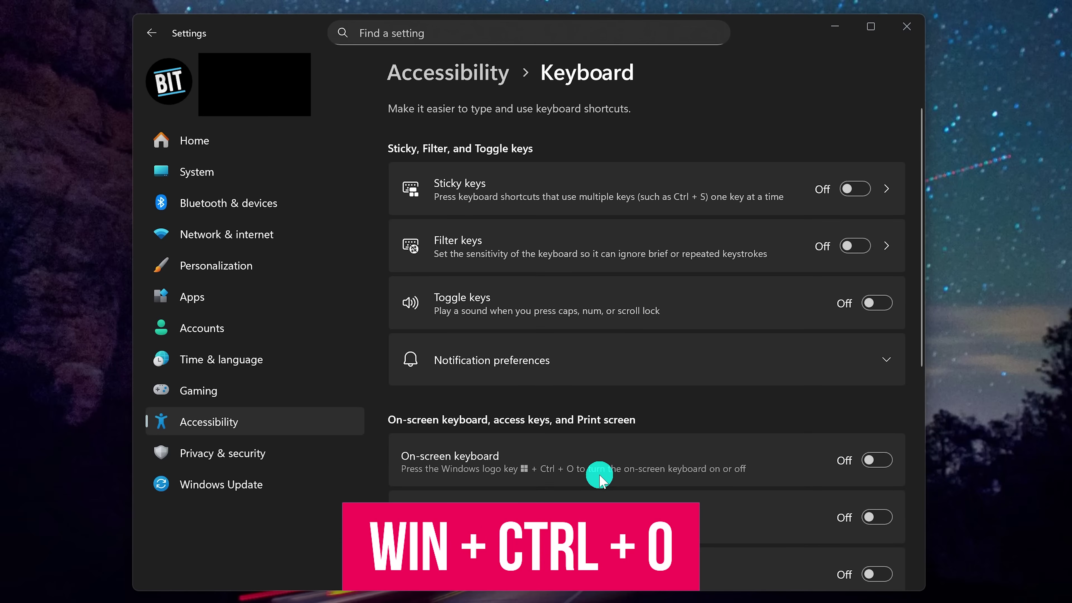
pyautogui.press('super+ctrl+o')
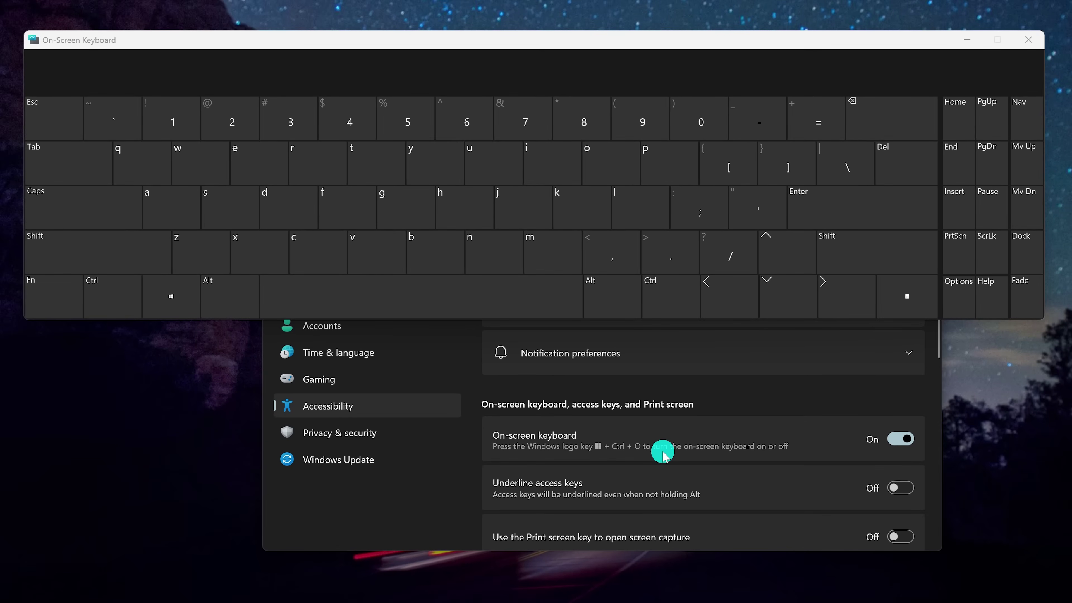
pyautogui.press('super+ctrl+o')
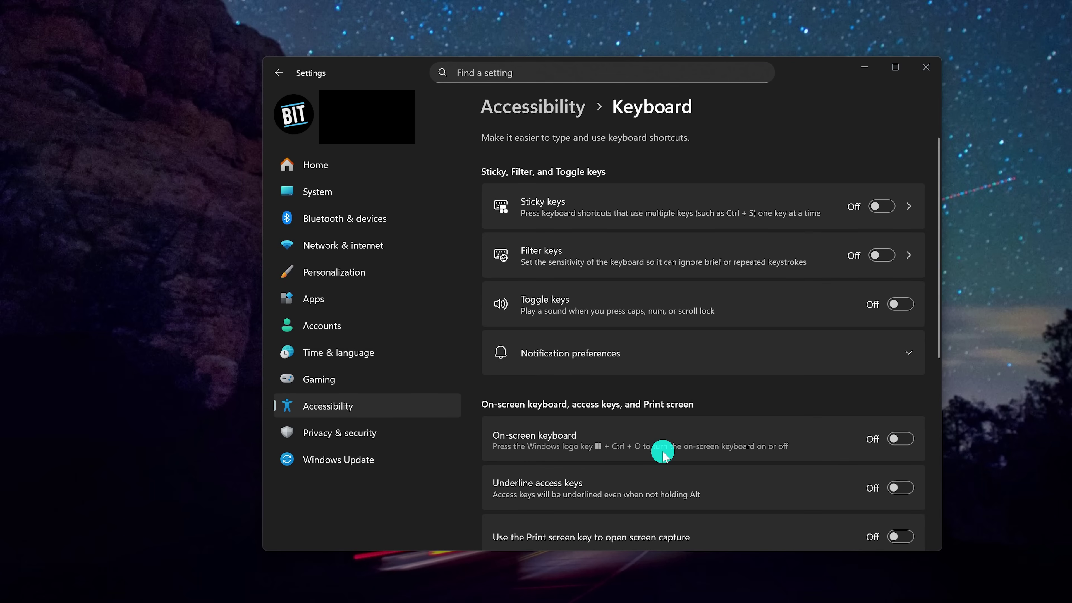